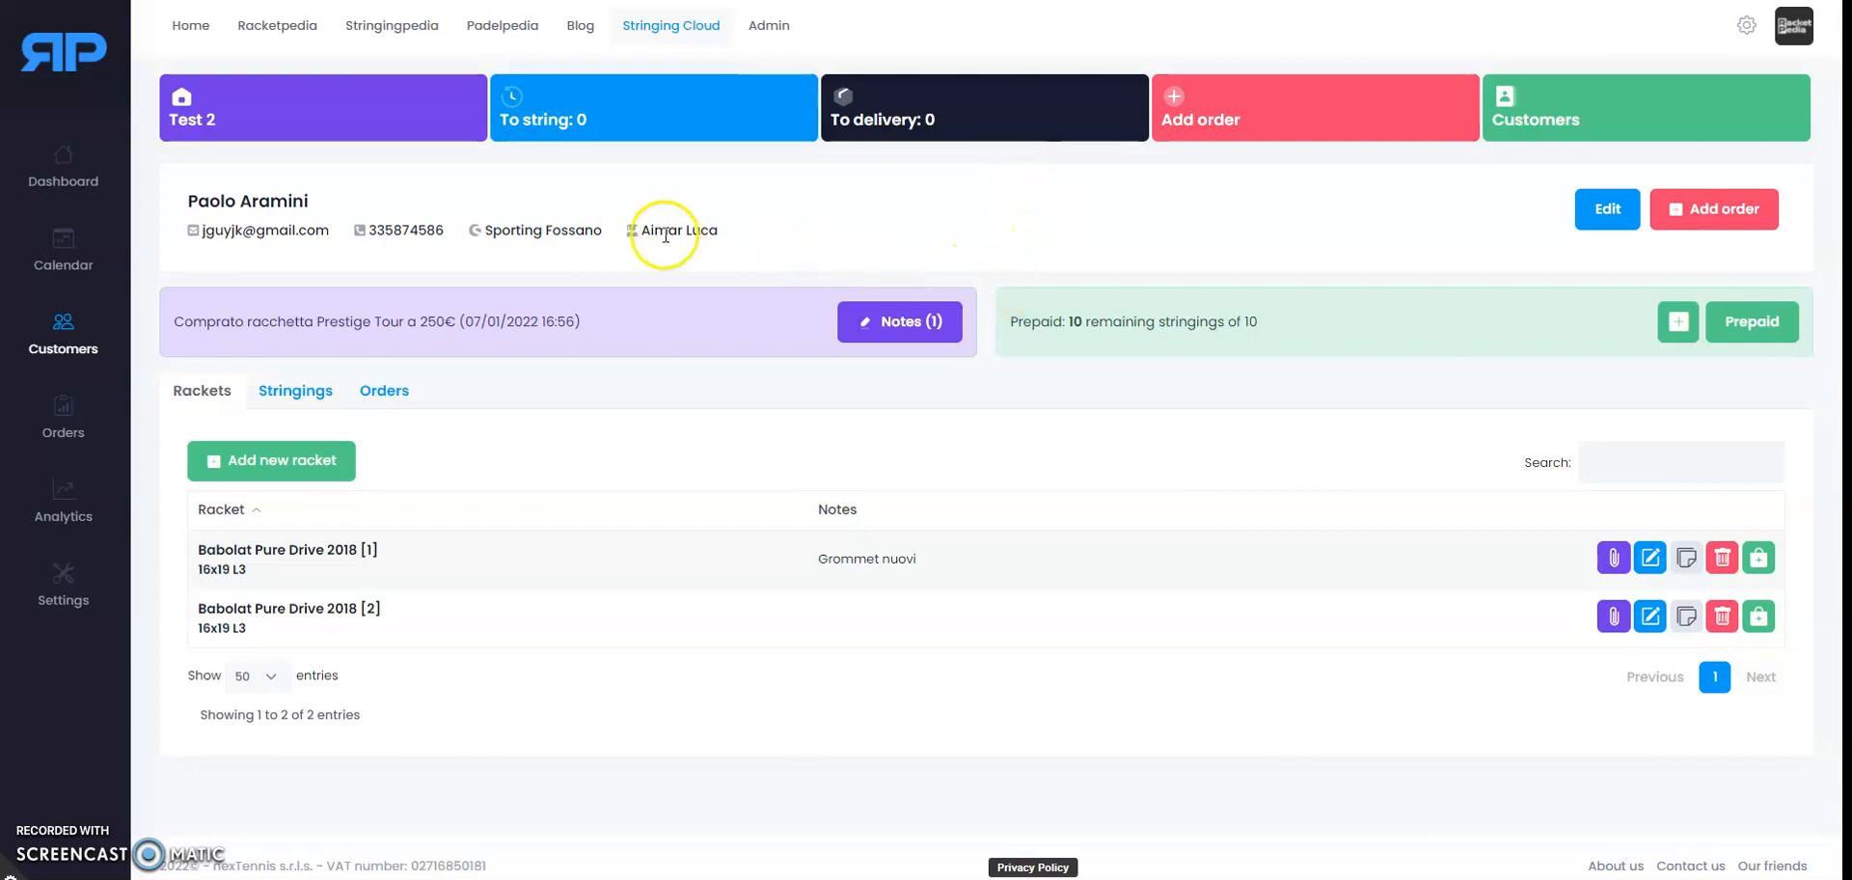
Step: Leave the customer page for the Dashboard calendar, showing the empty week of 7–13 Jan 2022
left_click(59, 165)
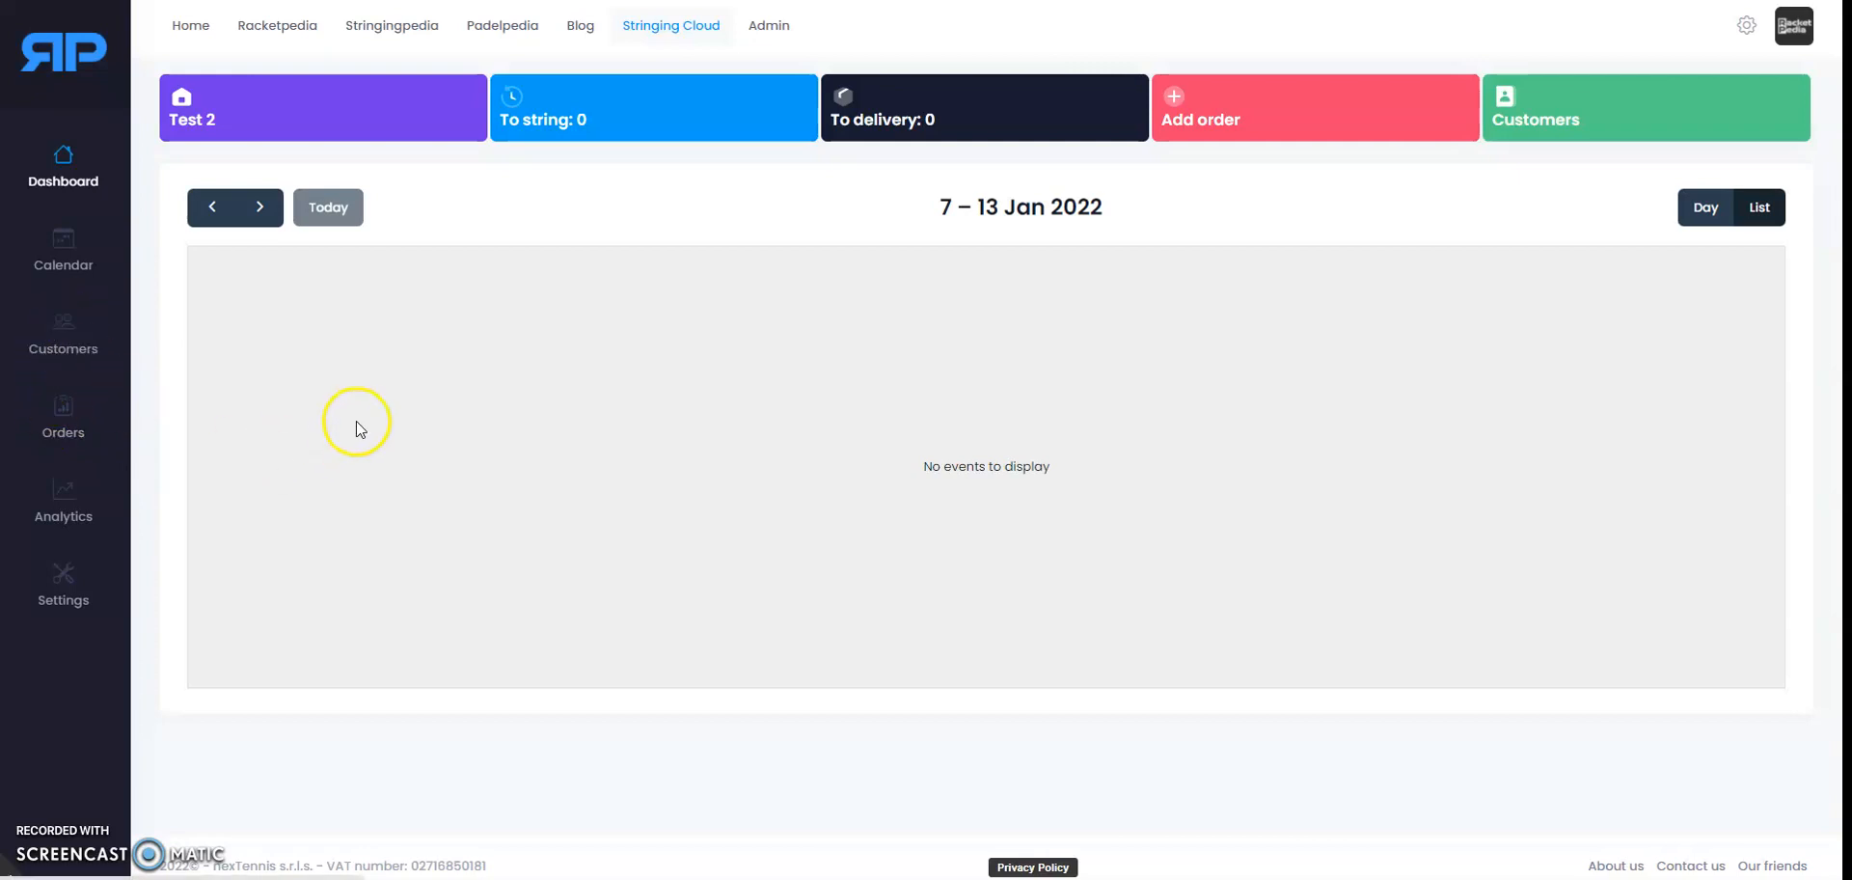
Step: Show the Customers page listing all seven customers with their club and contact columns
left_click(81, 352)
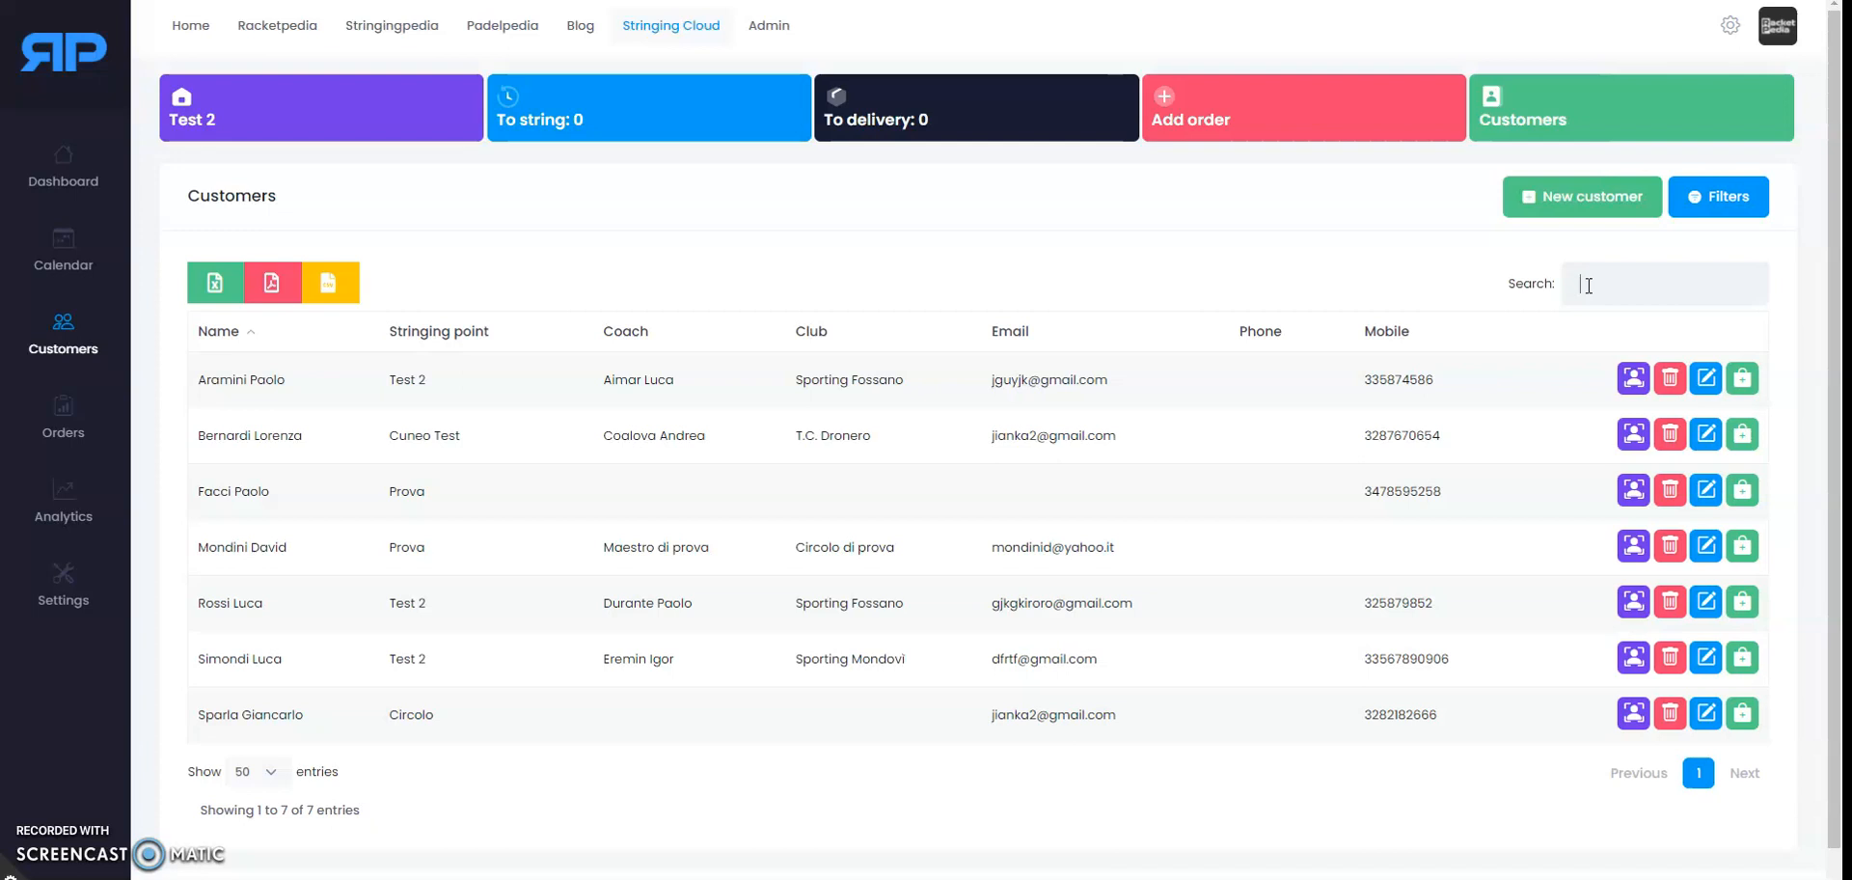
Step: Search customers for the new customer's surname, find no match, and start a new customer form
type("s")
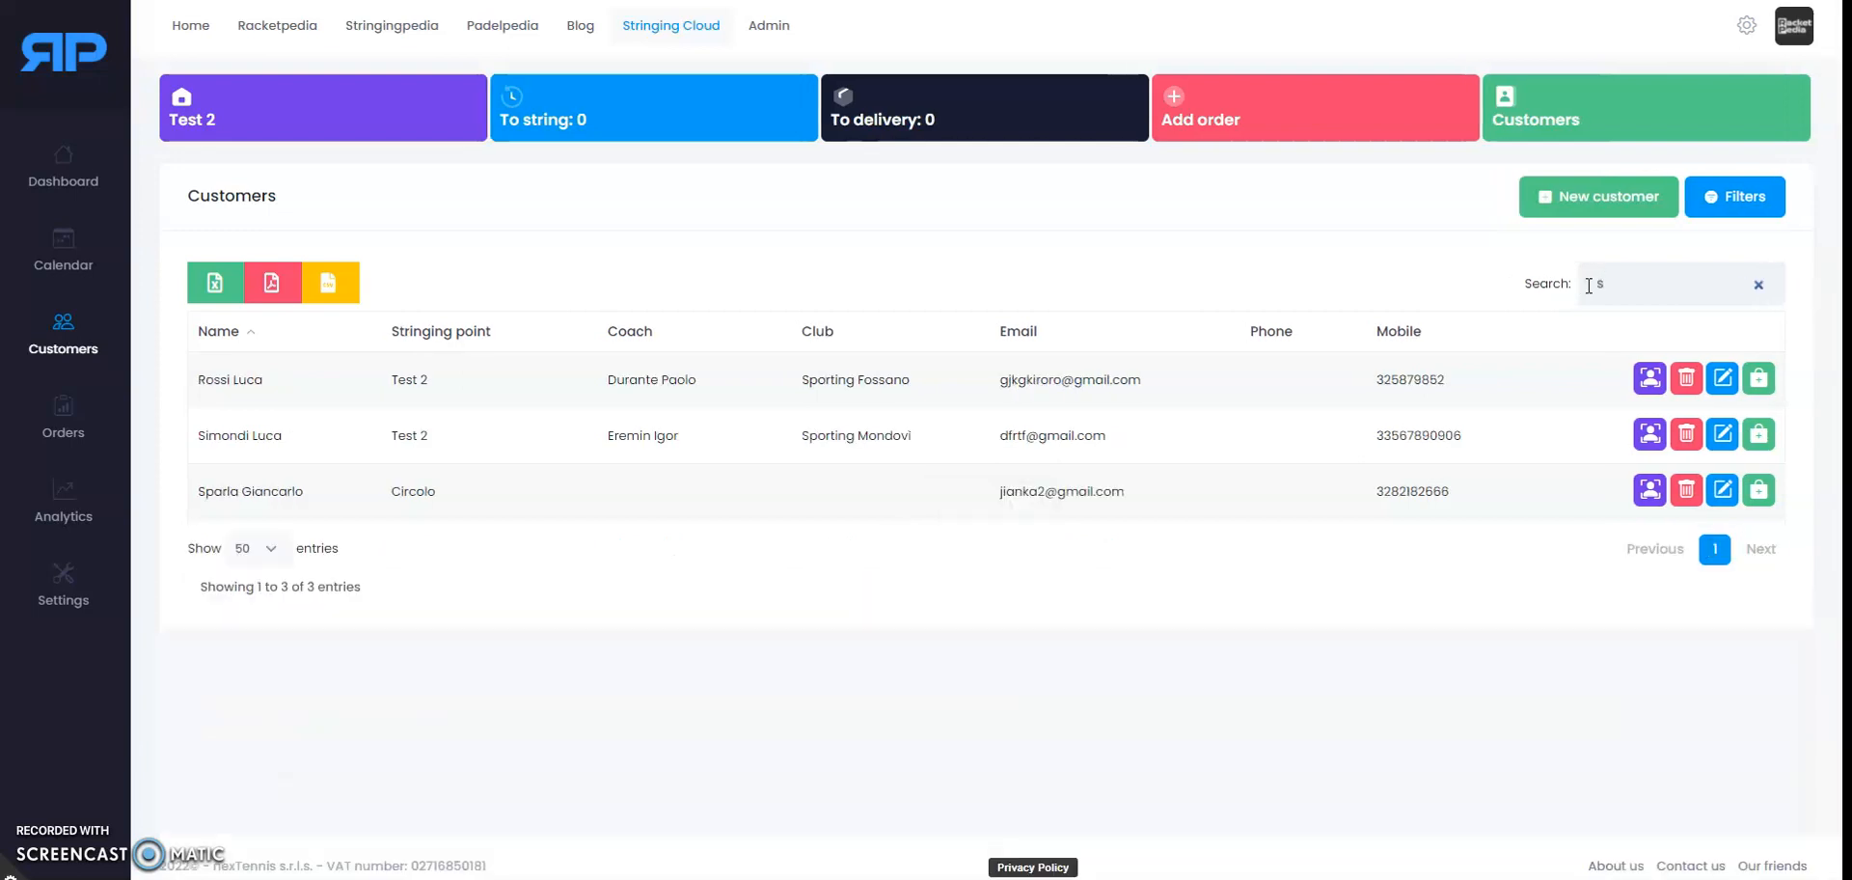
type("os")
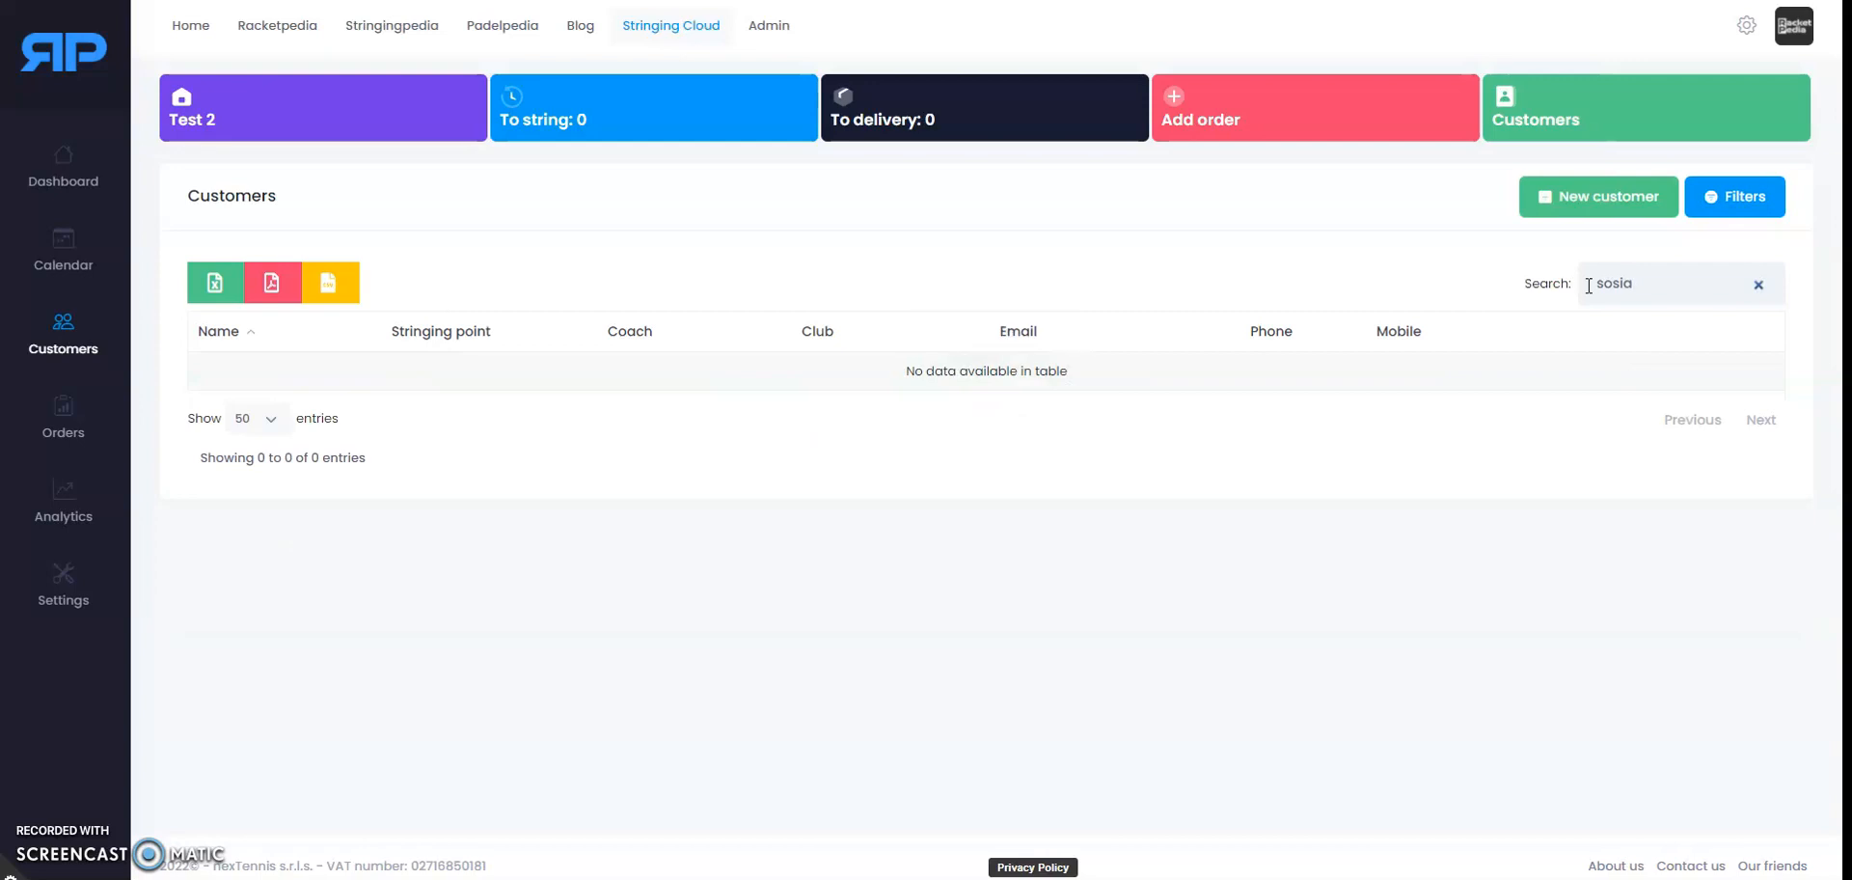
type("ia")
left_click(1616, 195)
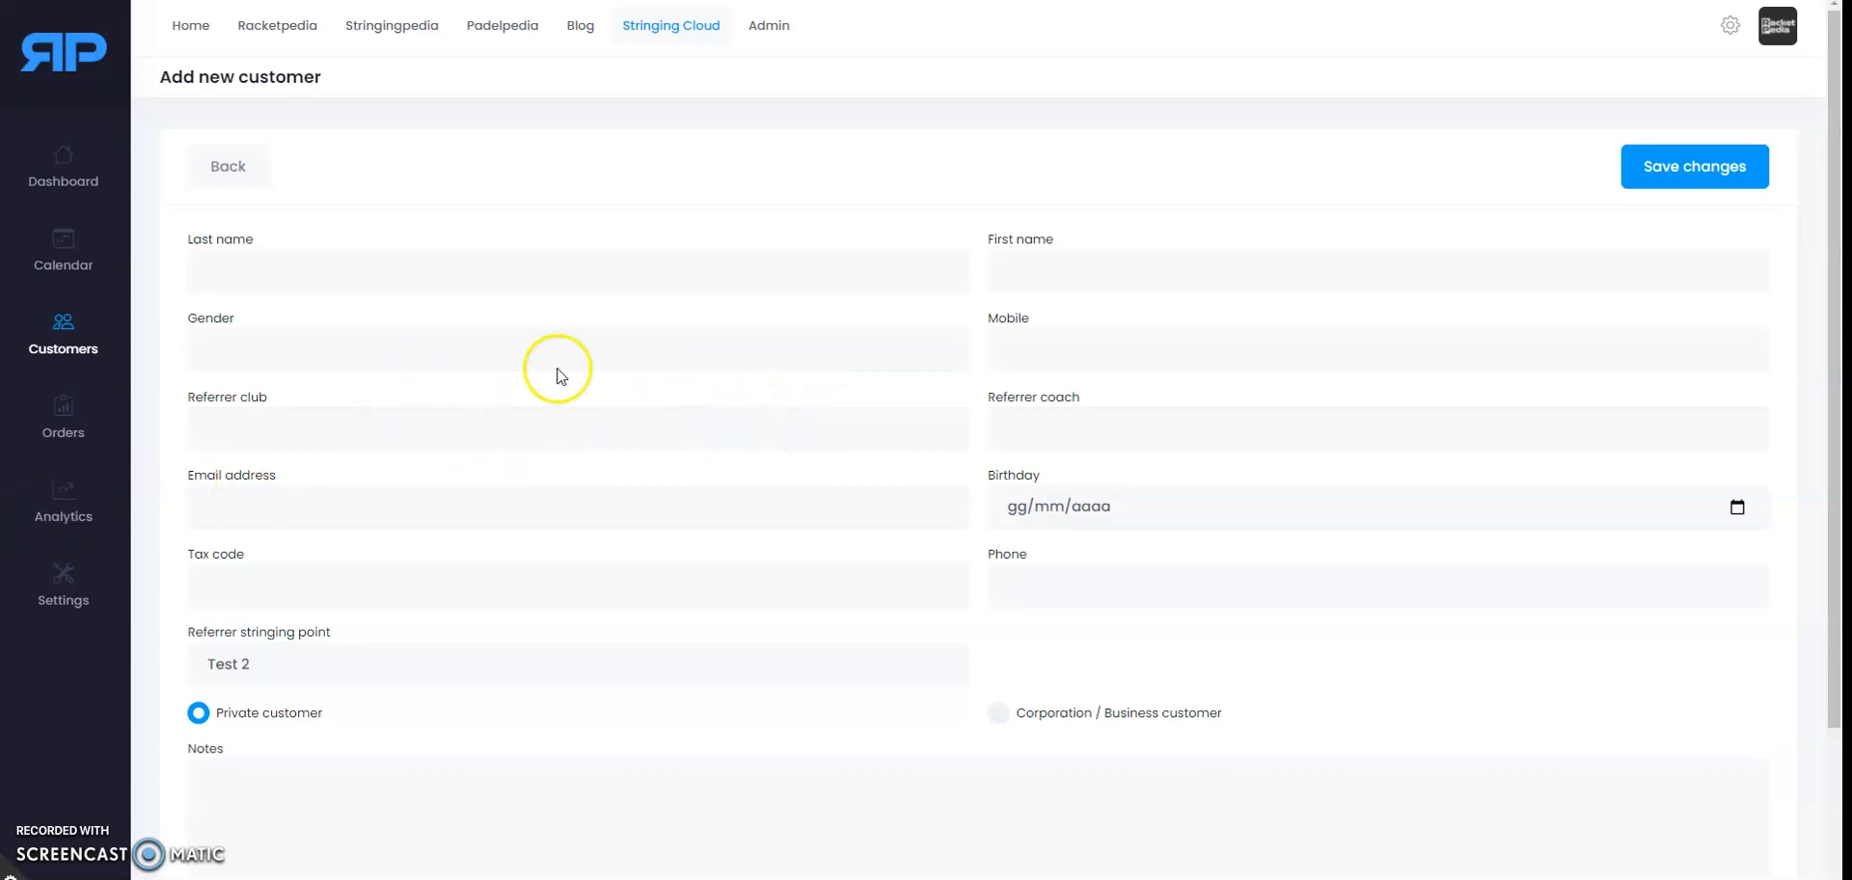
Step: Enter the customer's last and first name, gender Male, mobile number, club Country Club Cuneo and referring coach
left_click(431, 271)
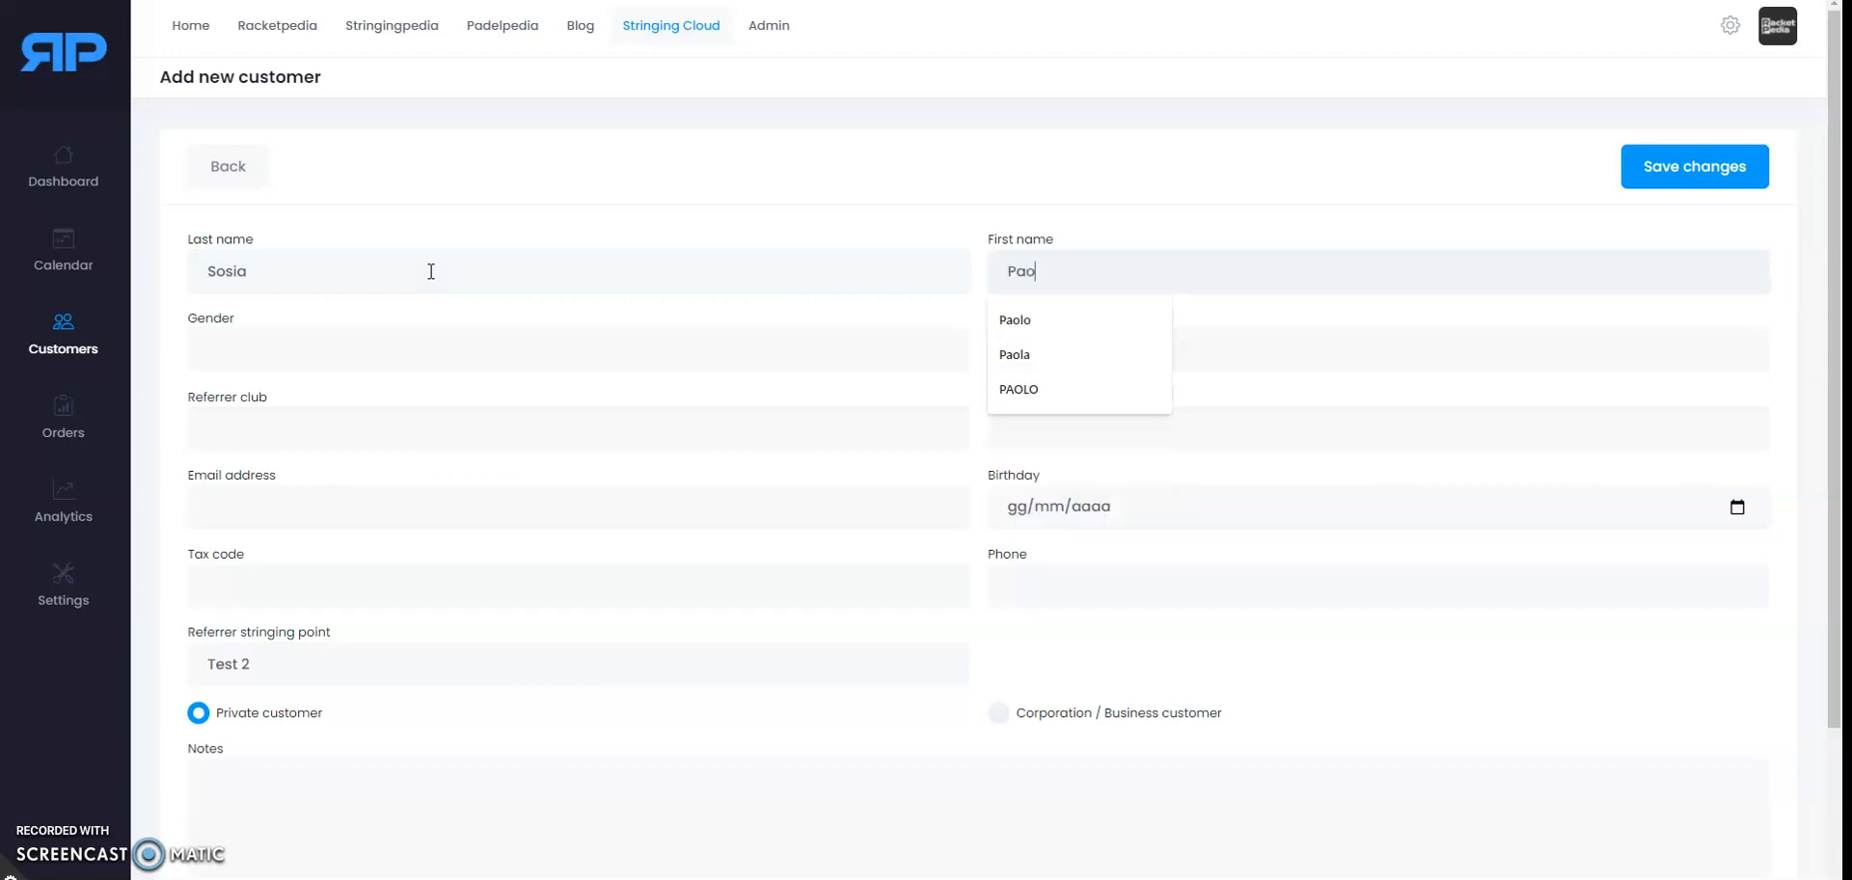
left_click(367, 335)
left_click(271, 401)
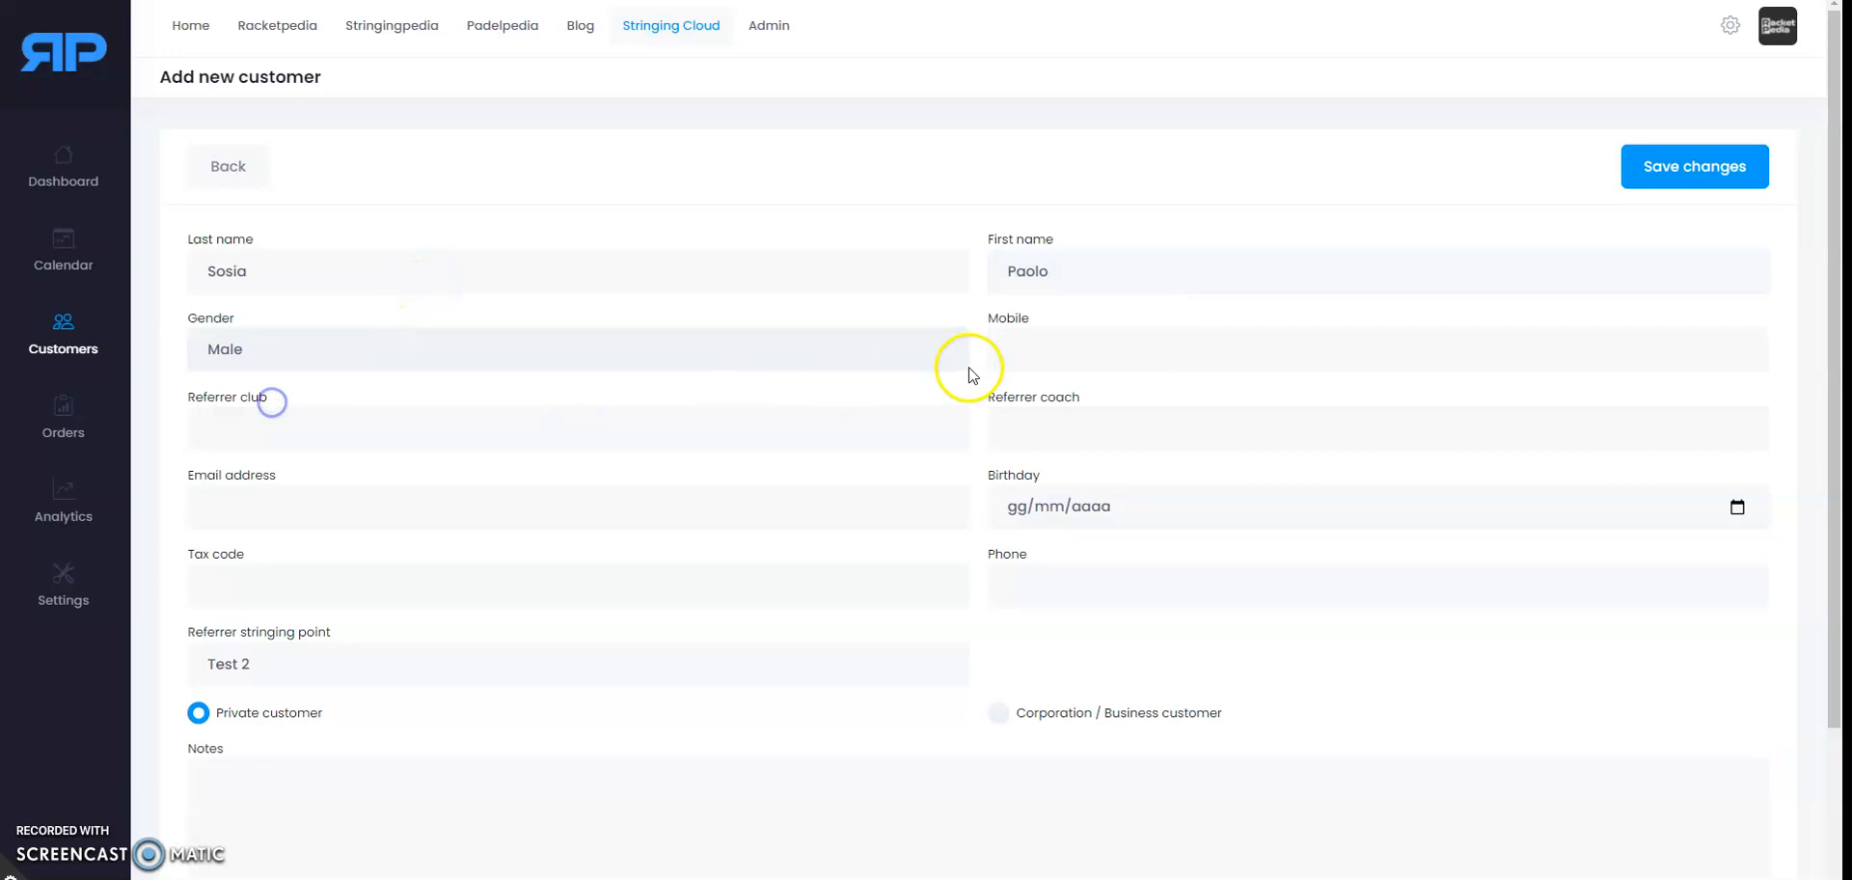
left_click(1059, 348)
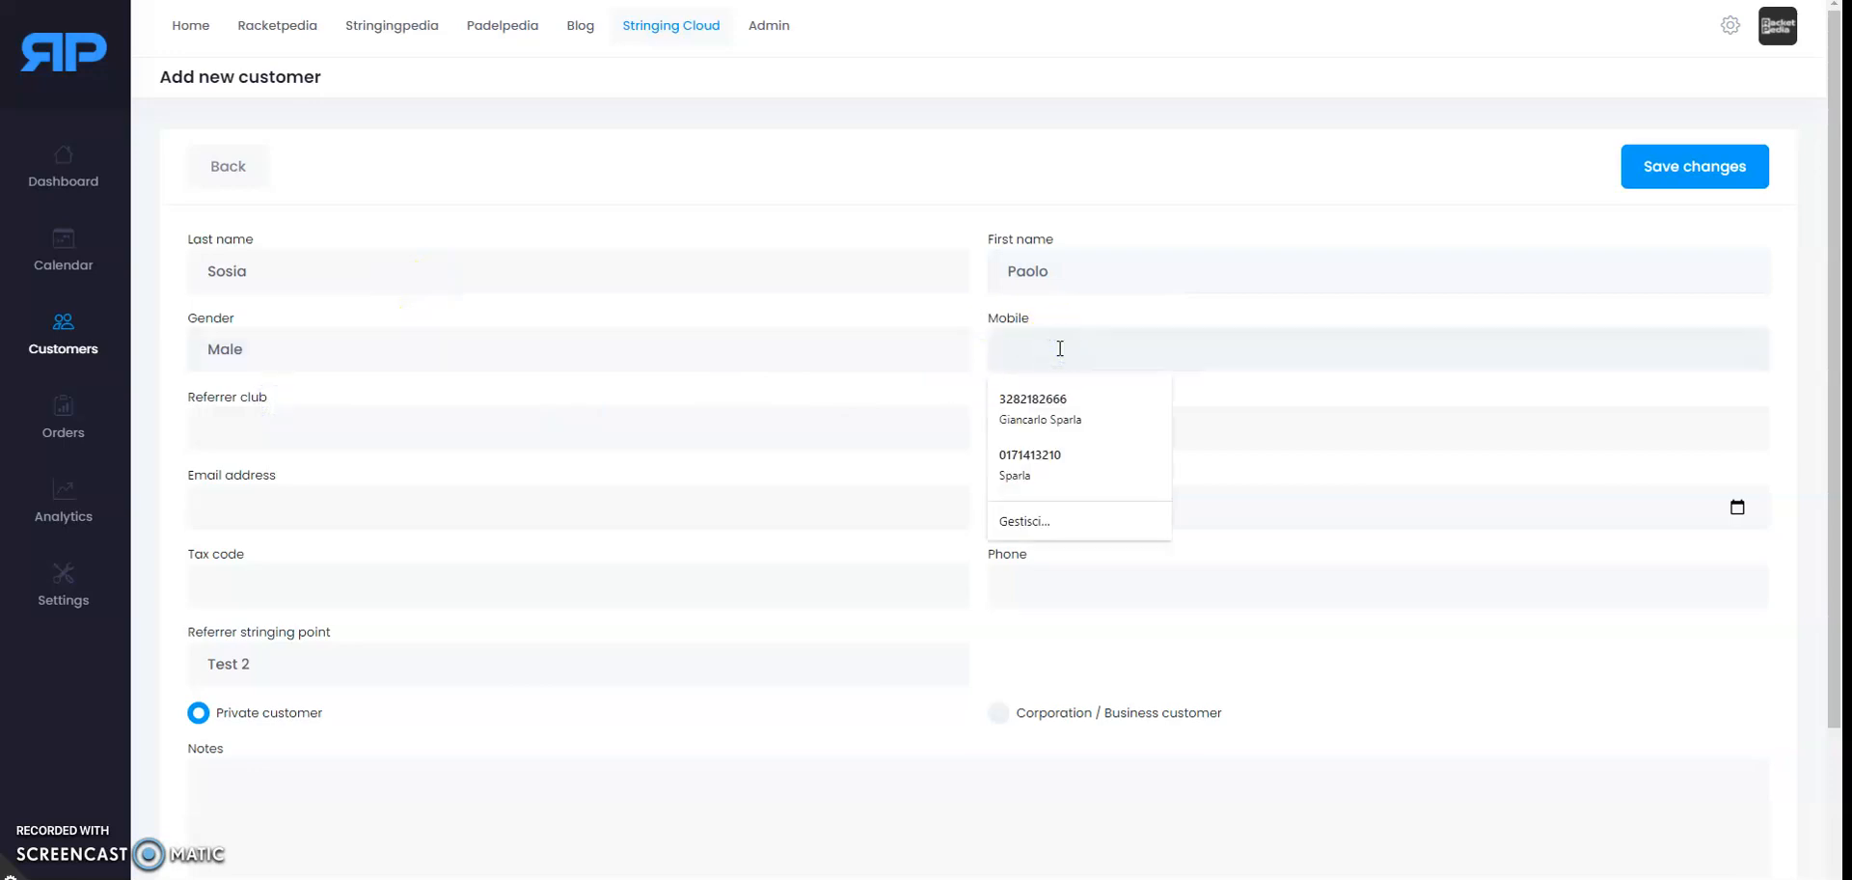
type("++")
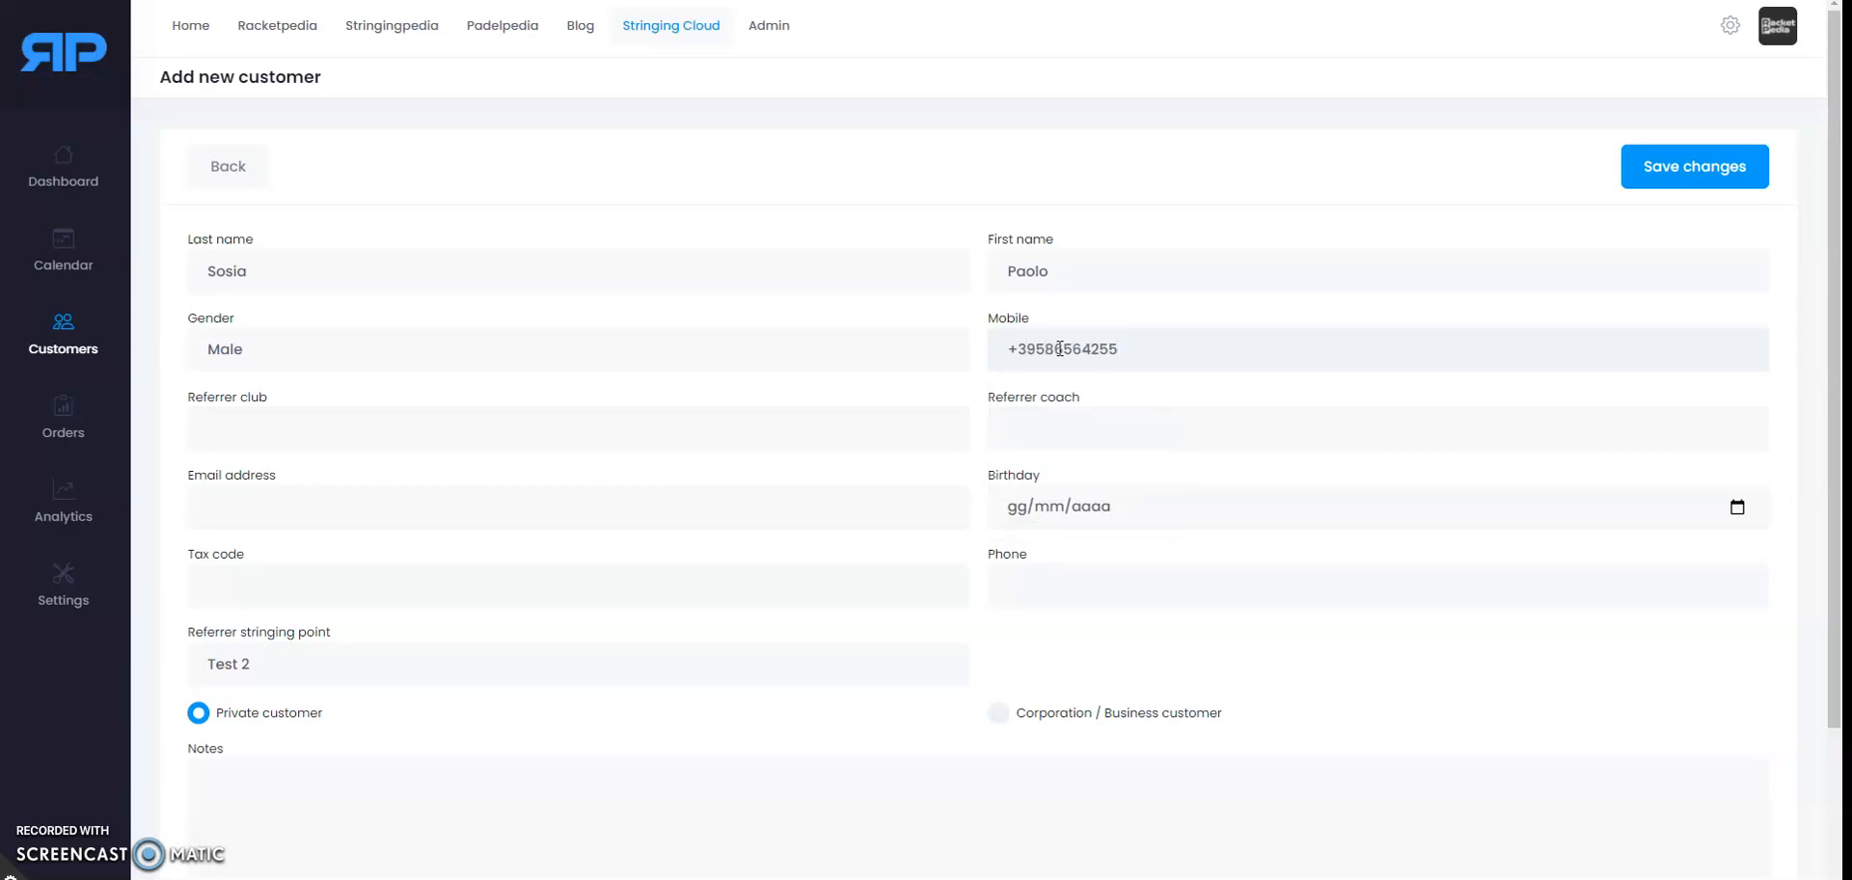
left_click(343, 440)
key("BackSpace")
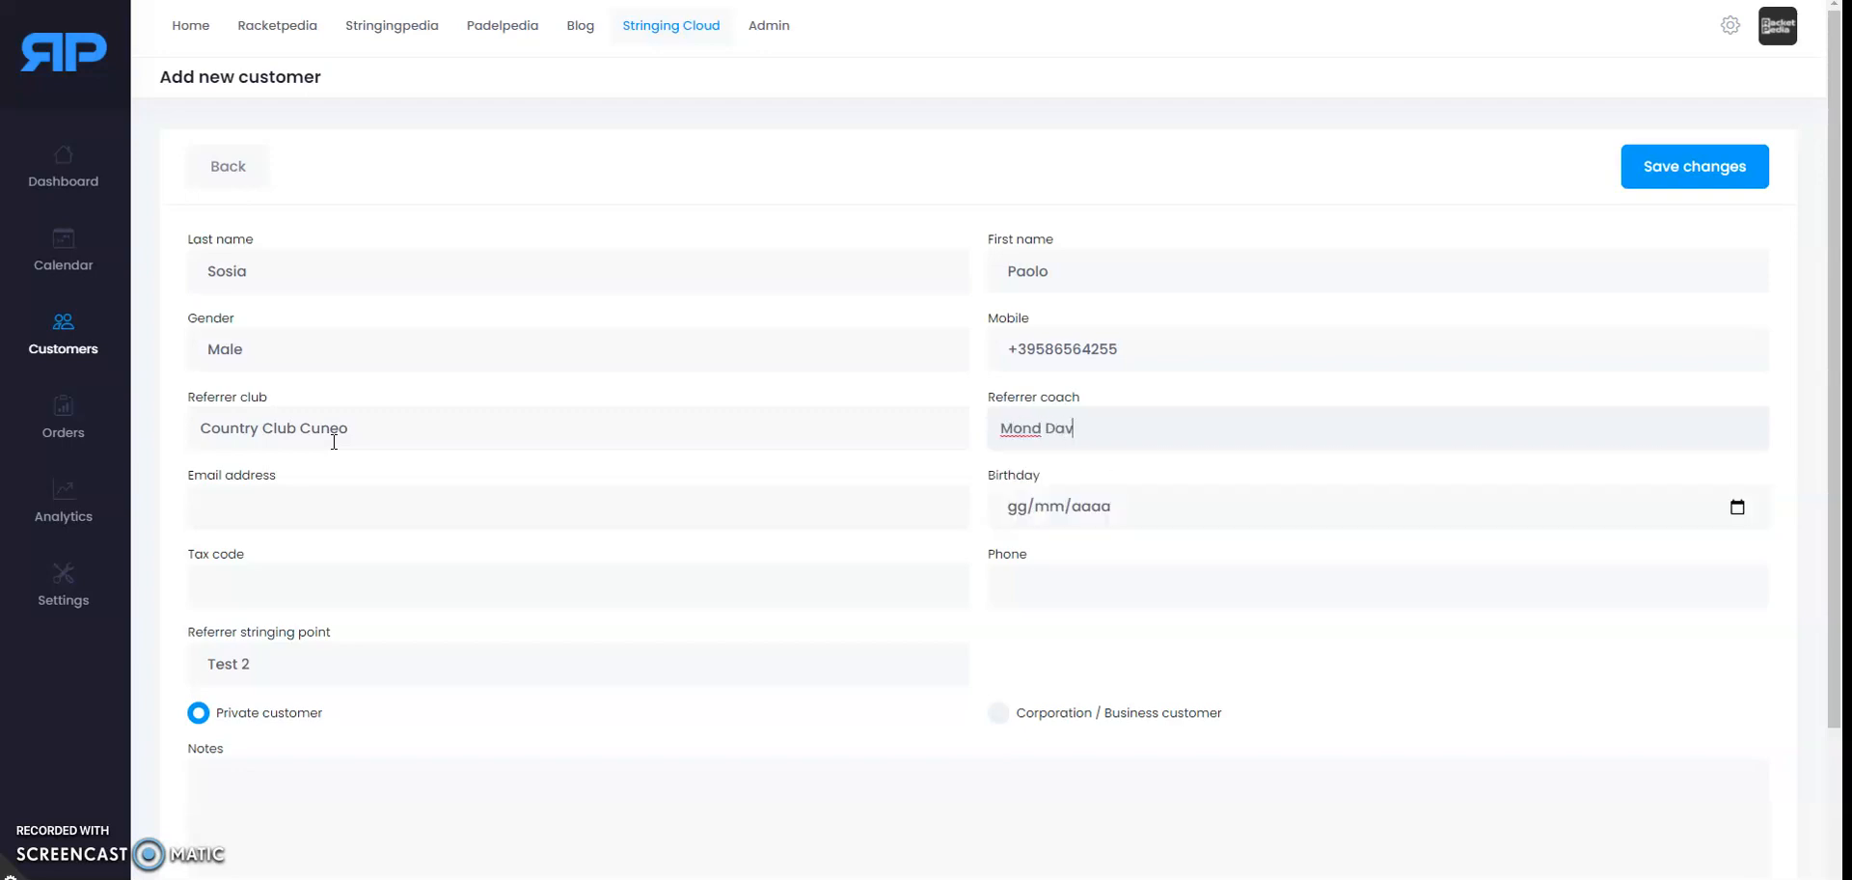
Step: Enter the customer's e-mail address, leave the stringing point on Test 2, and save the record
left_click(262, 509)
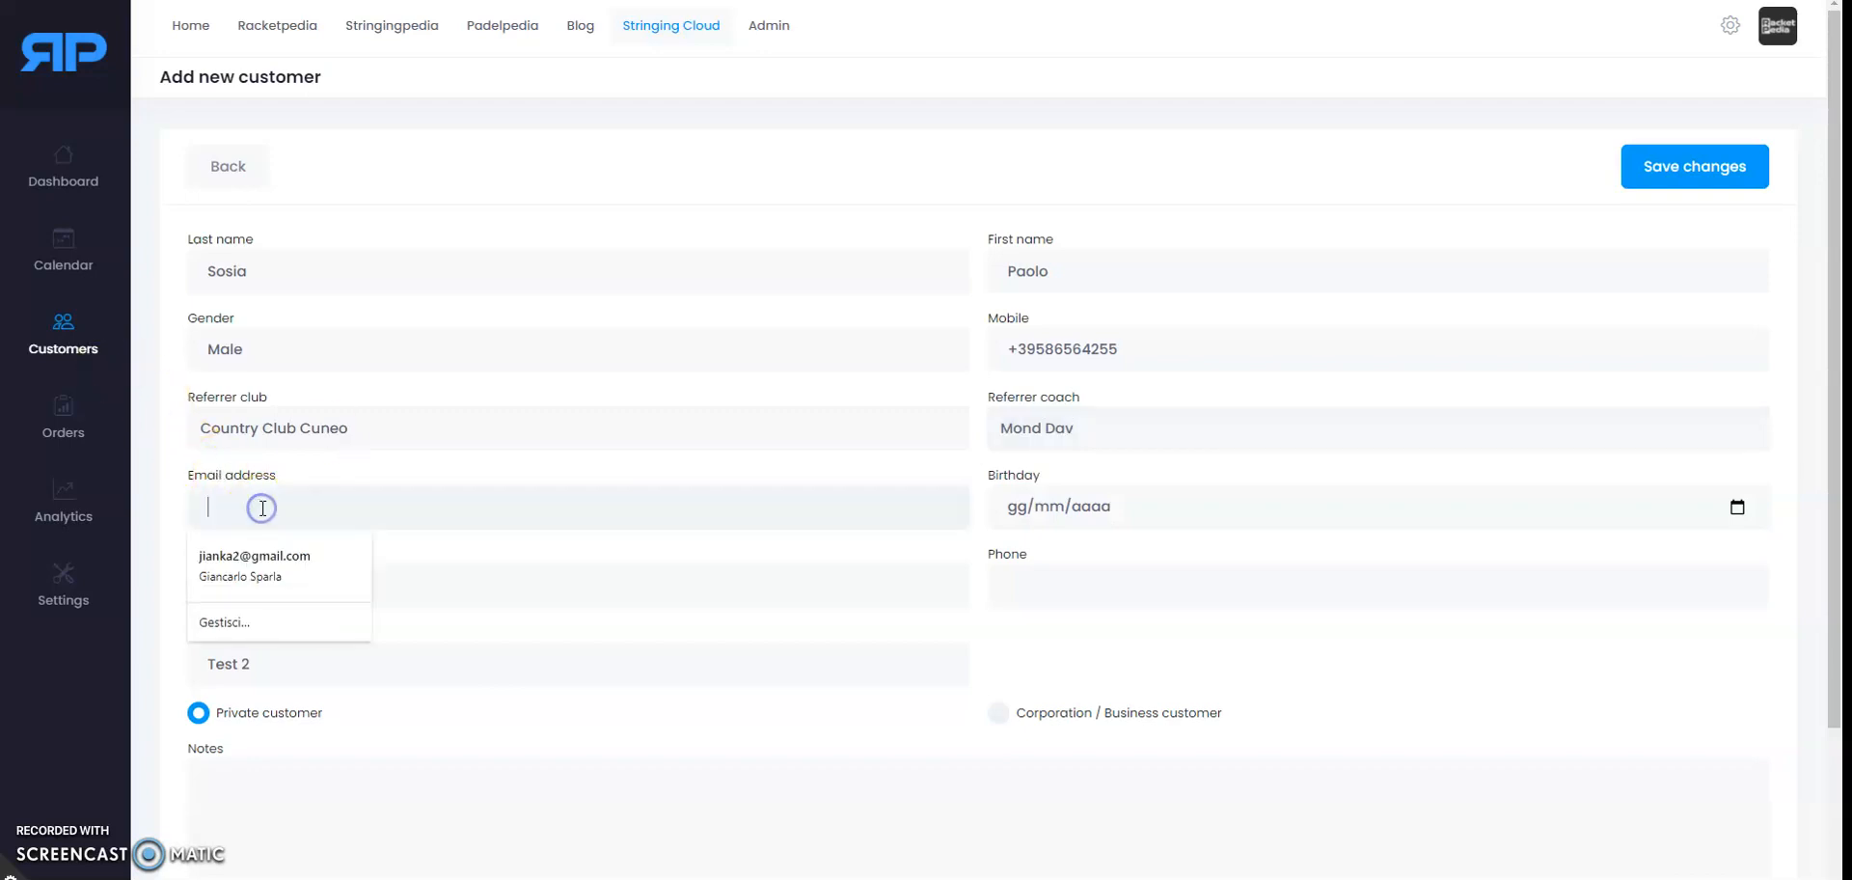
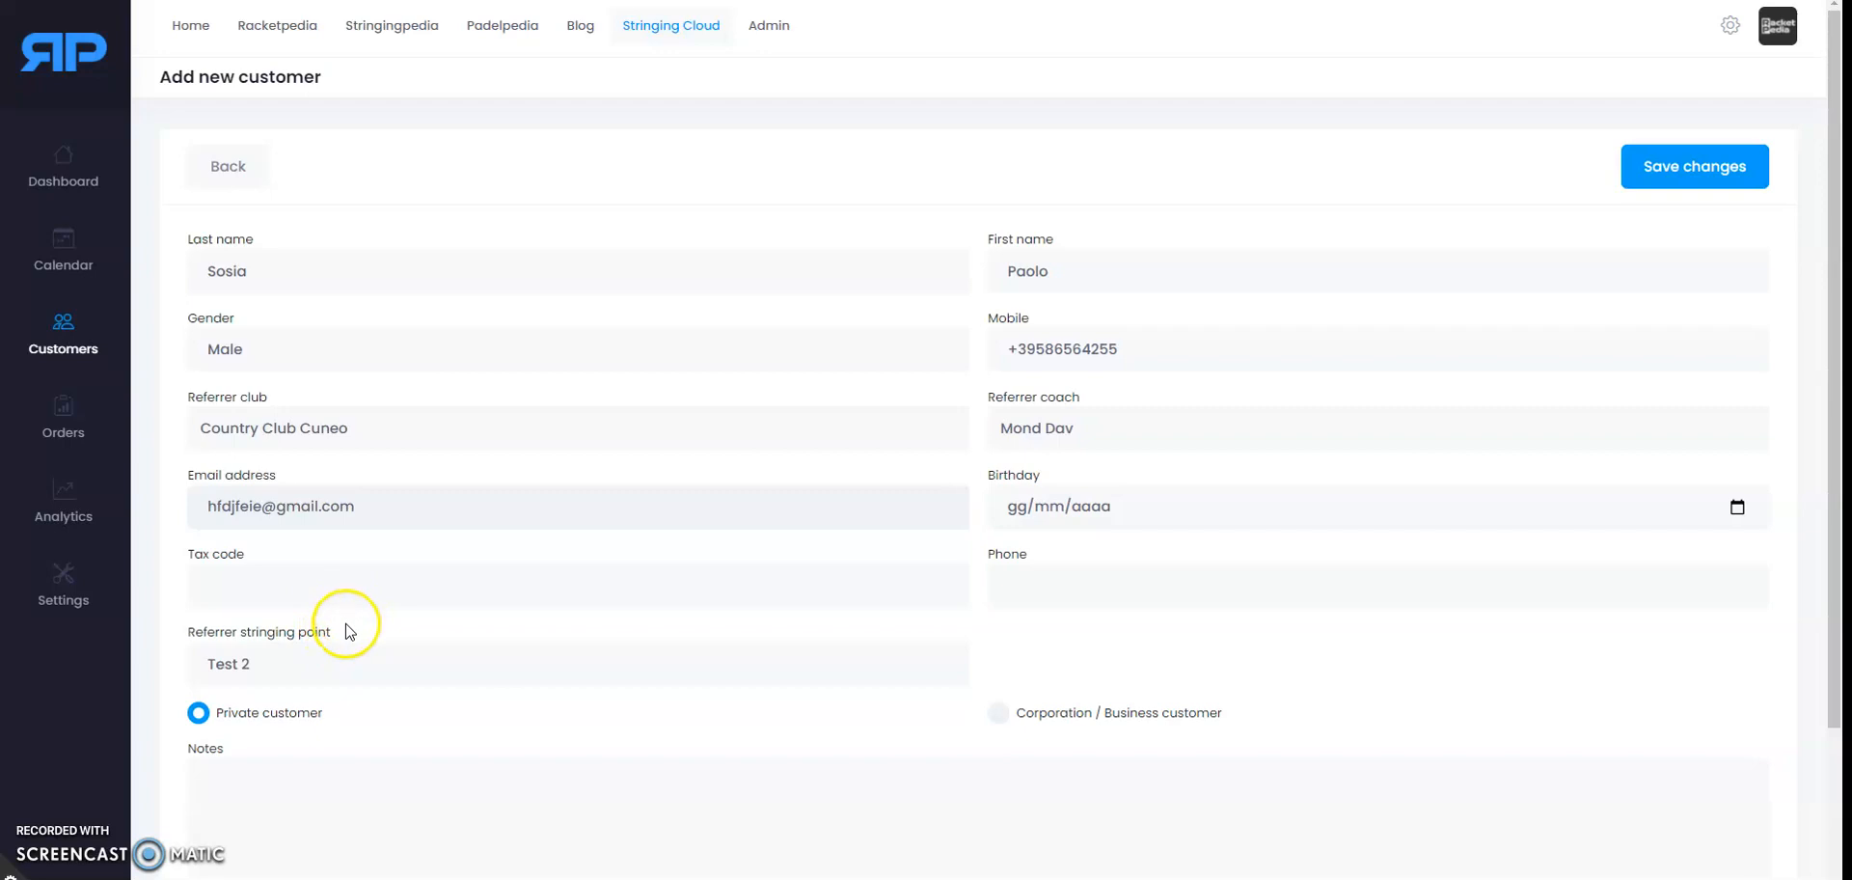
left_click(253, 672)
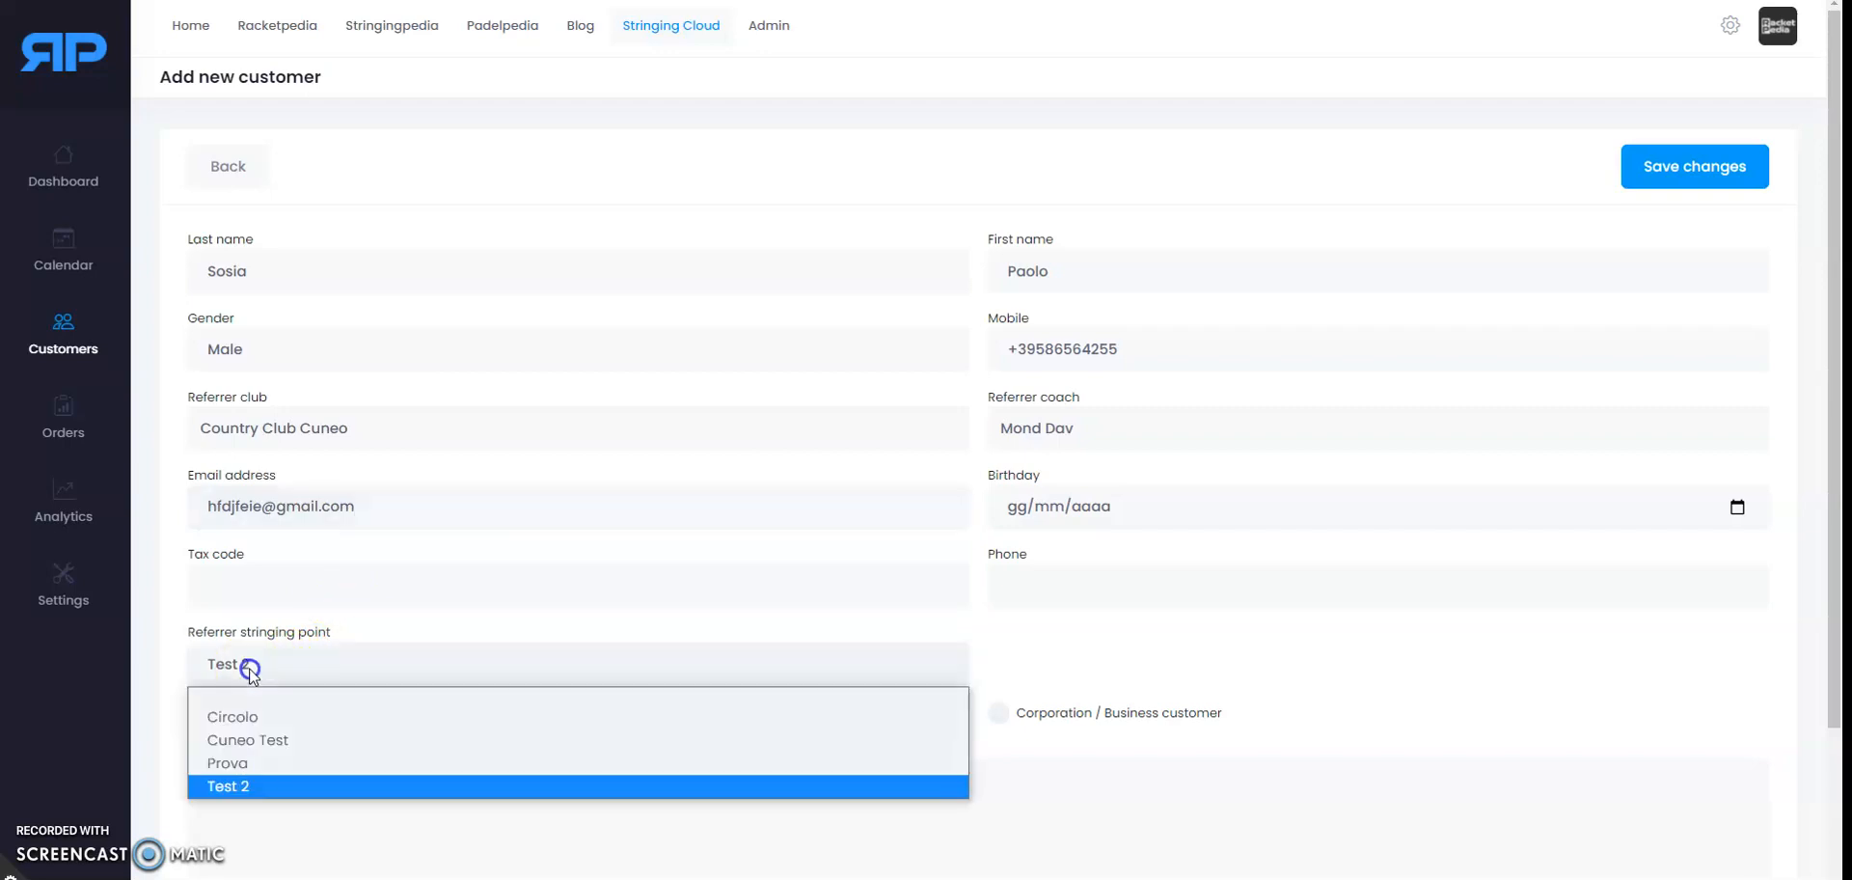
left_click(252, 719)
left_click(257, 665)
left_click(245, 785)
scroll(711, 604, "down", 2)
scroll(713, 604, "up", 2)
left_click(1674, 168)
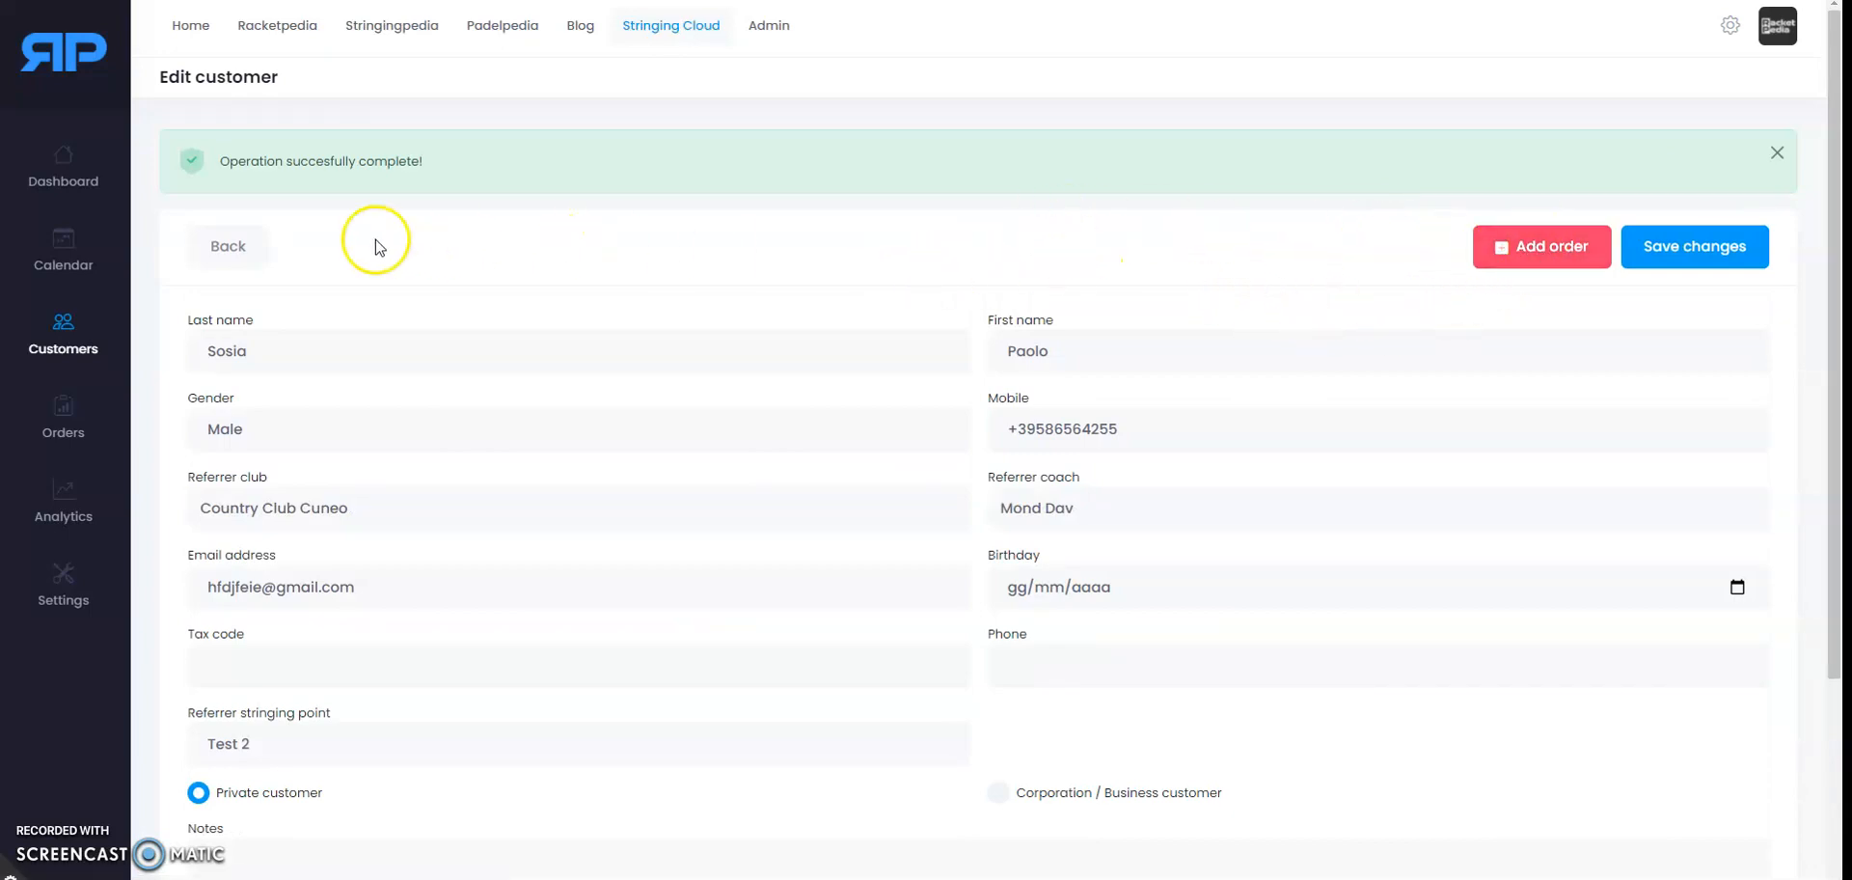
Step: Go back to the new customer's profile page and open its notes section
left_click(241, 253)
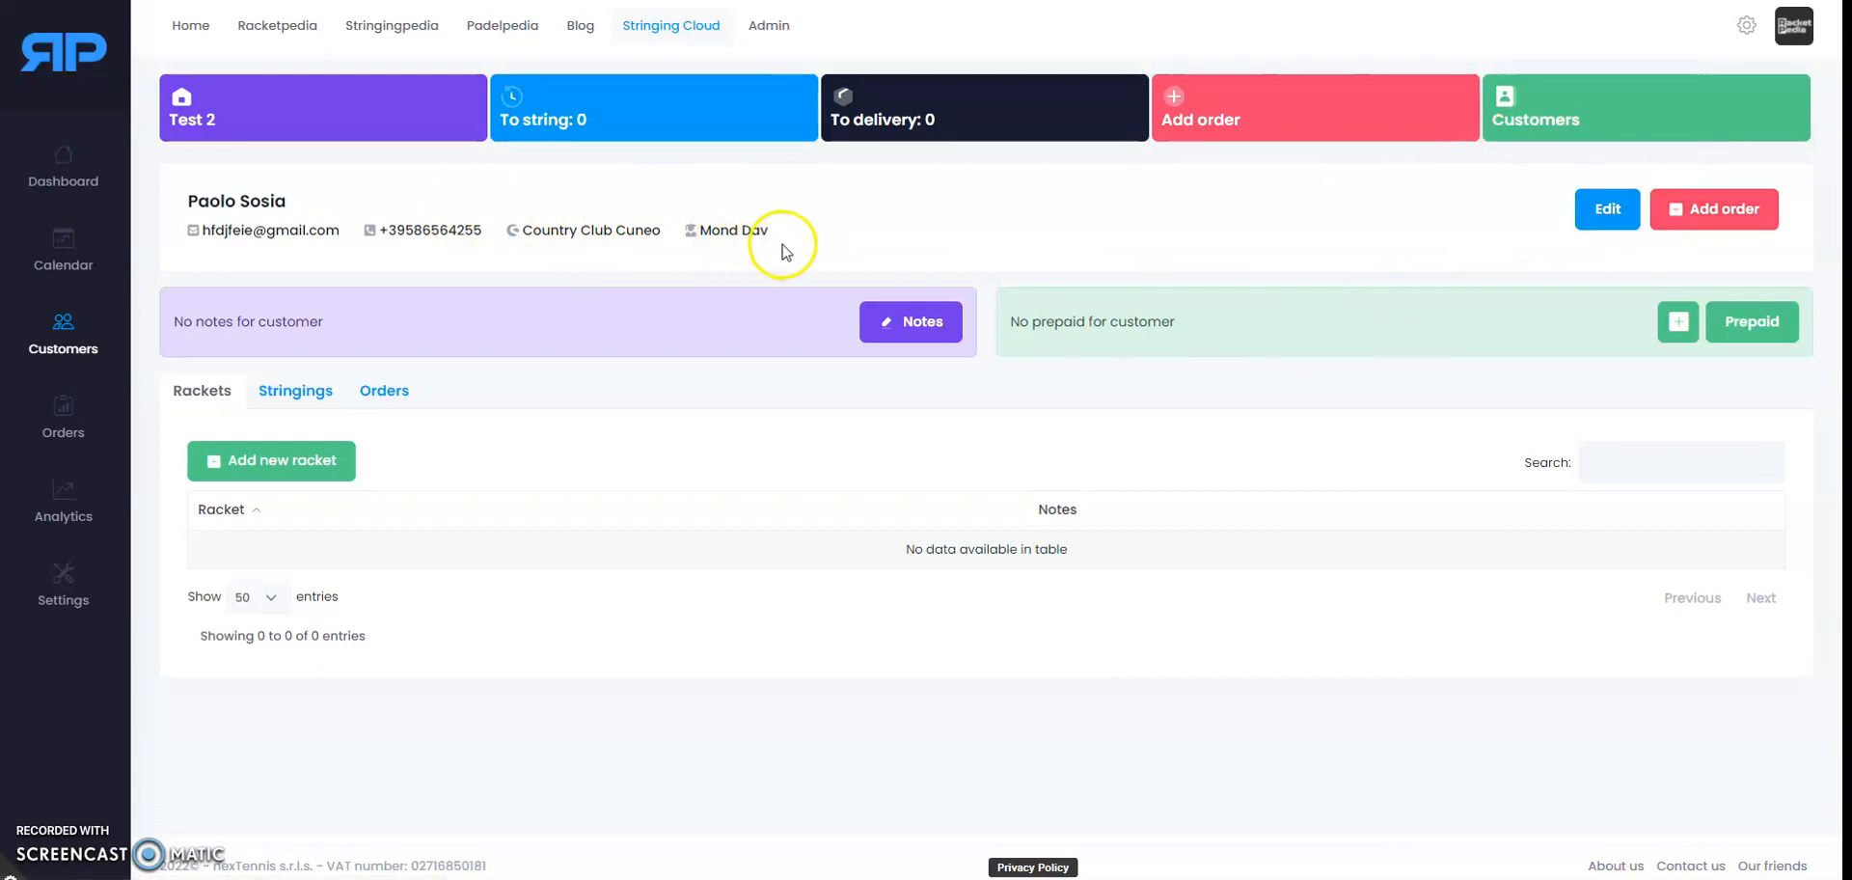
left_click(912, 326)
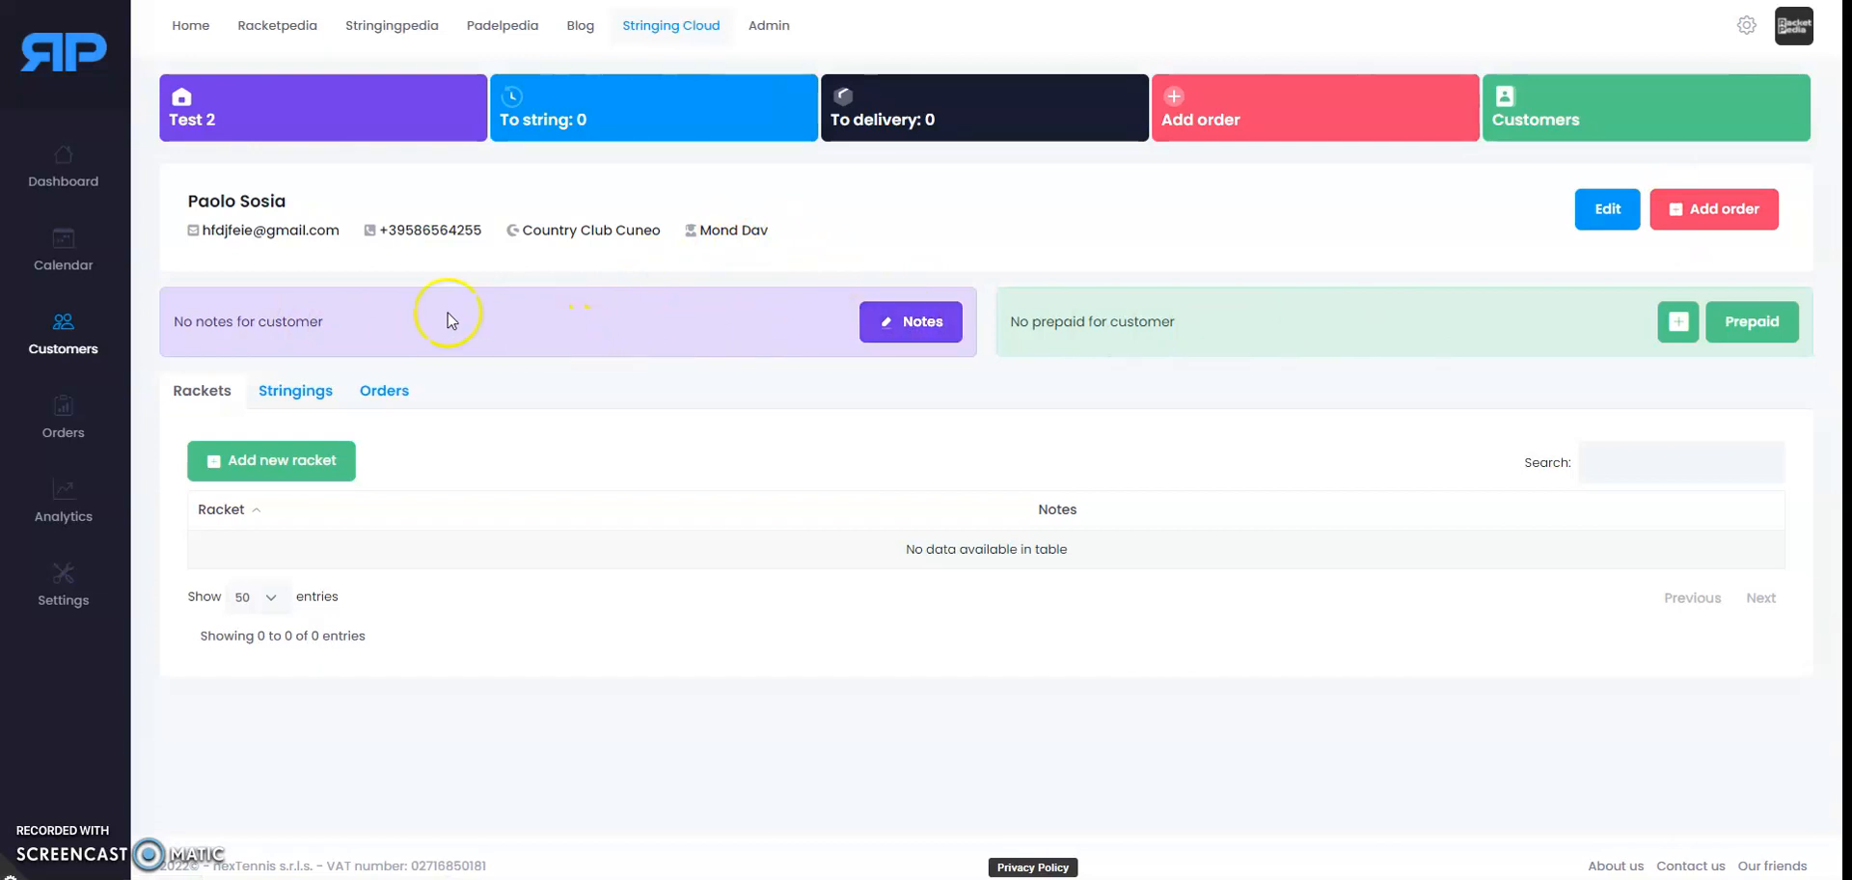
left_click(926, 324)
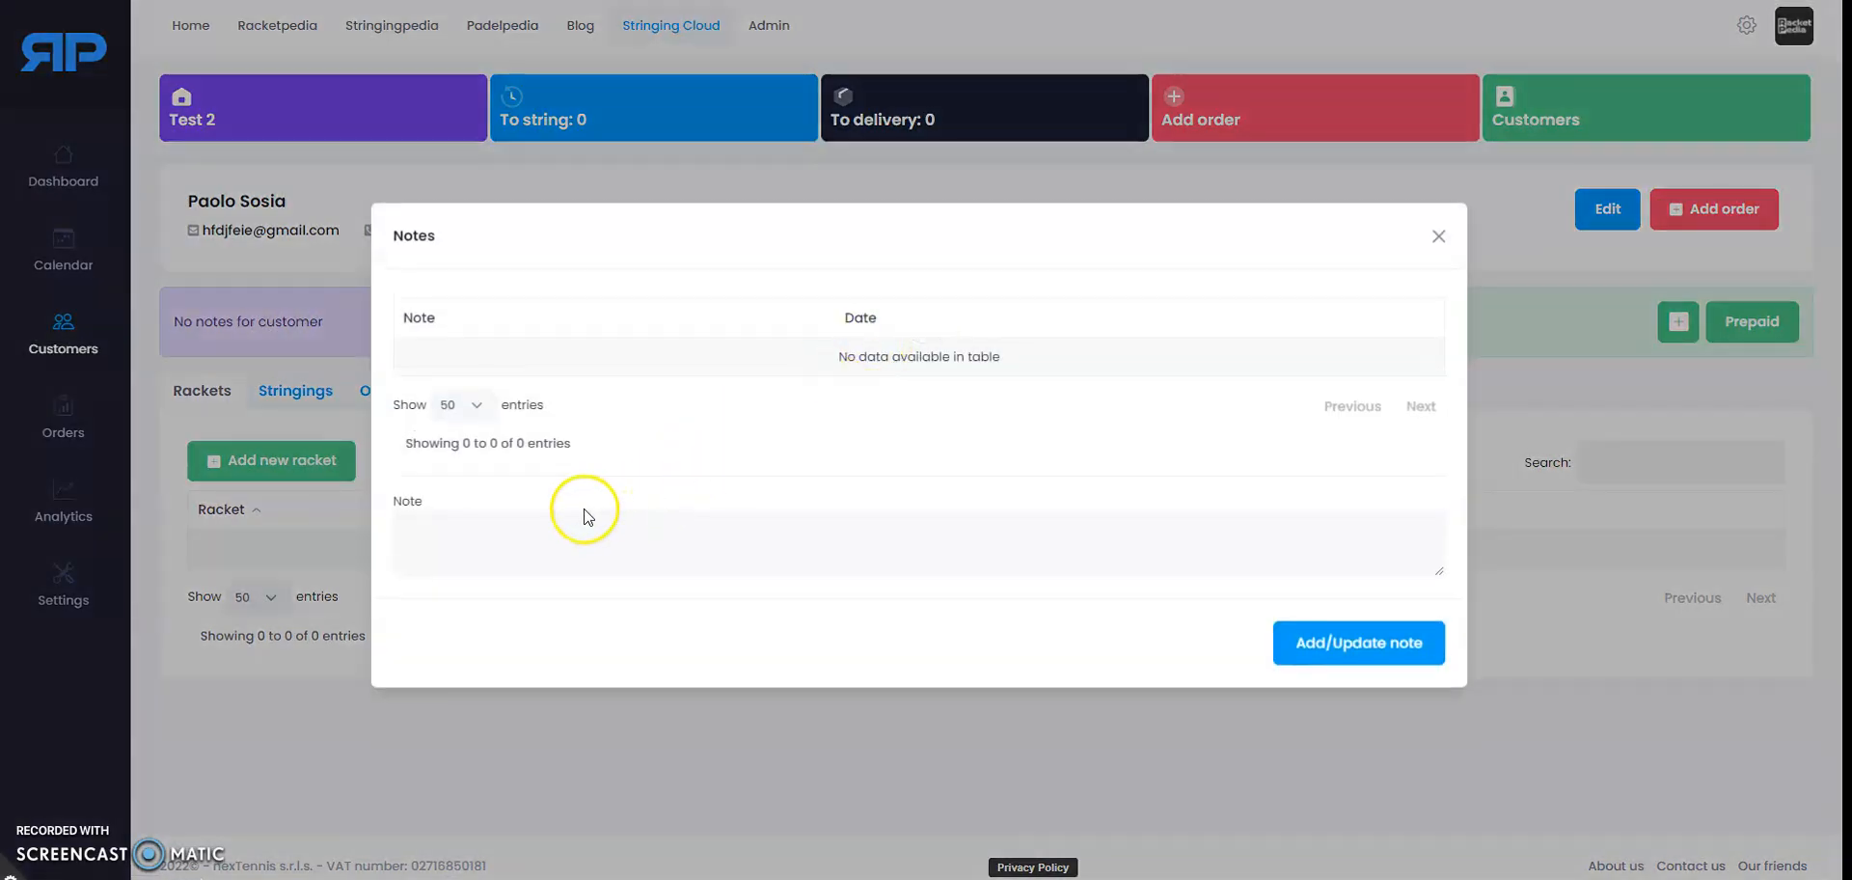
left_click(547, 527)
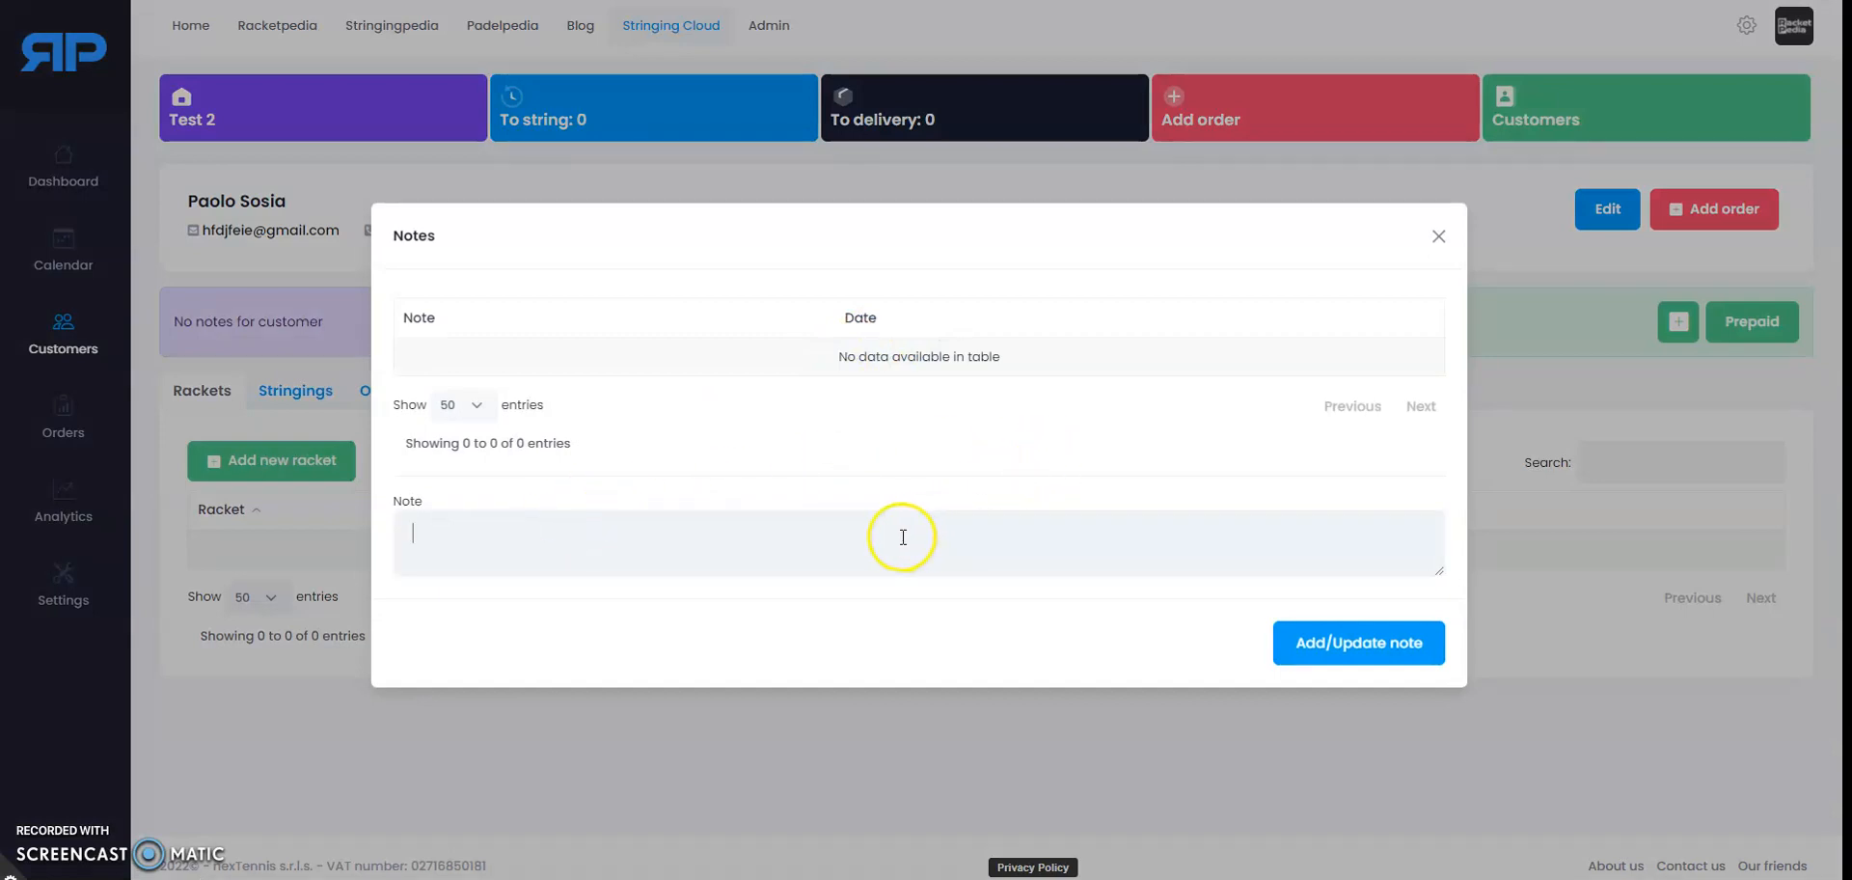
left_click(1439, 234)
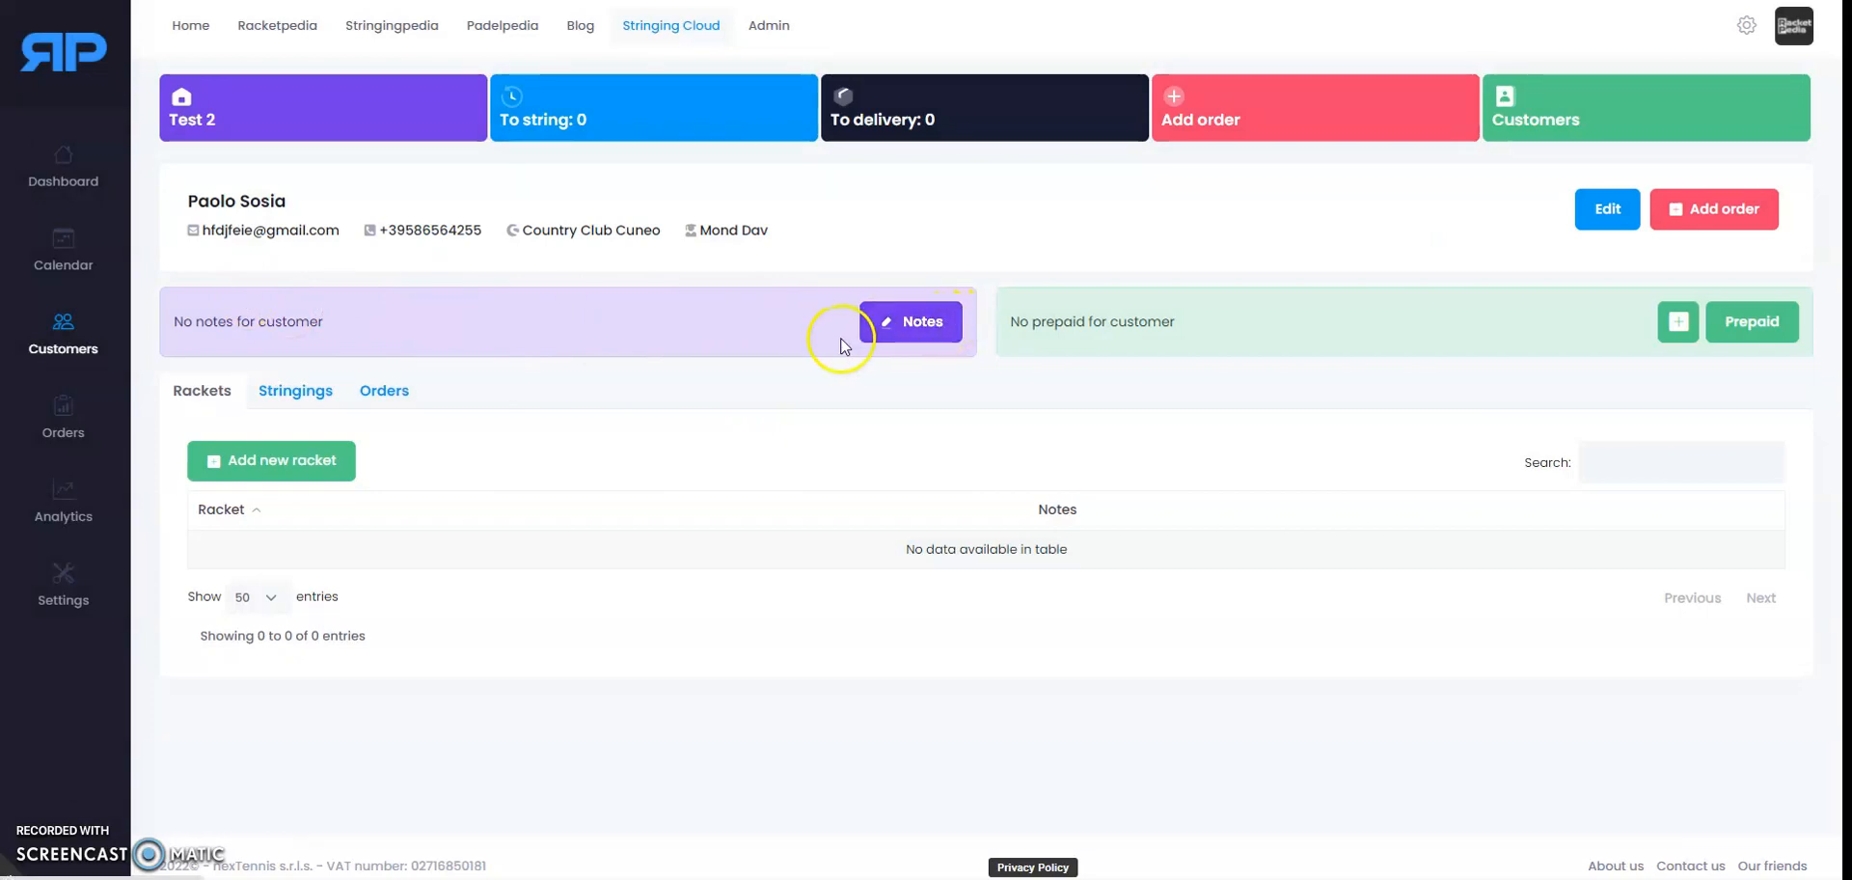
left_click(924, 323)
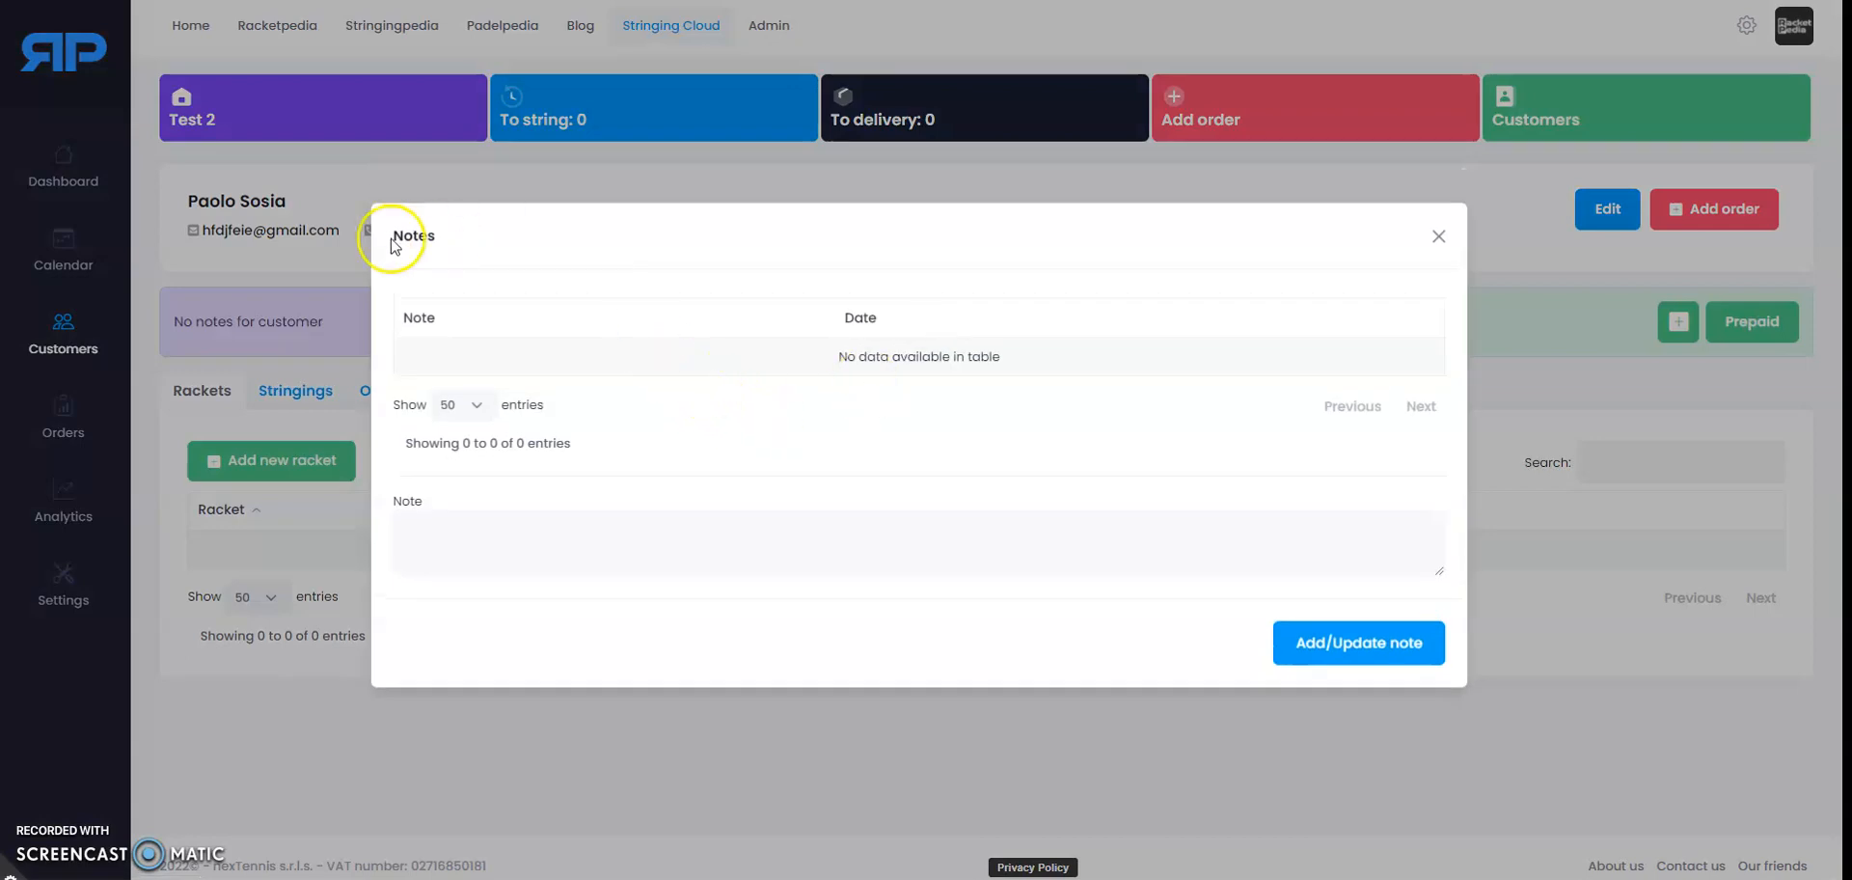
left_click(1424, 249)
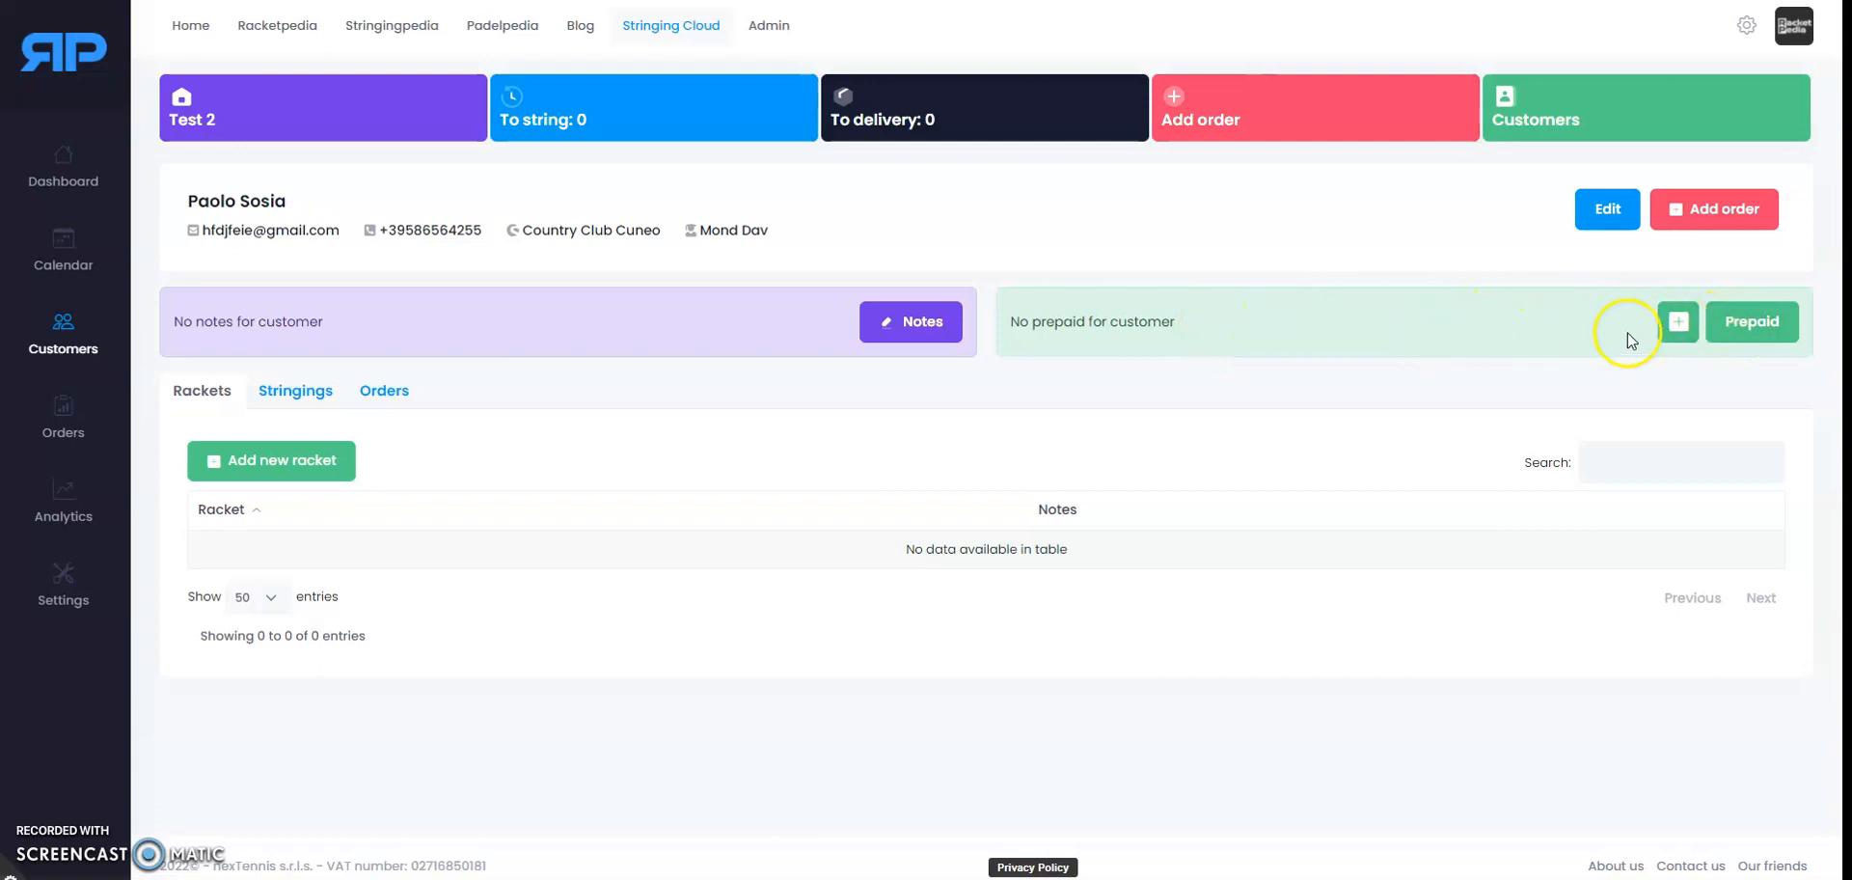
Step: Add a prepaid package of 10 stringings with an amount of 140
left_click(1679, 328)
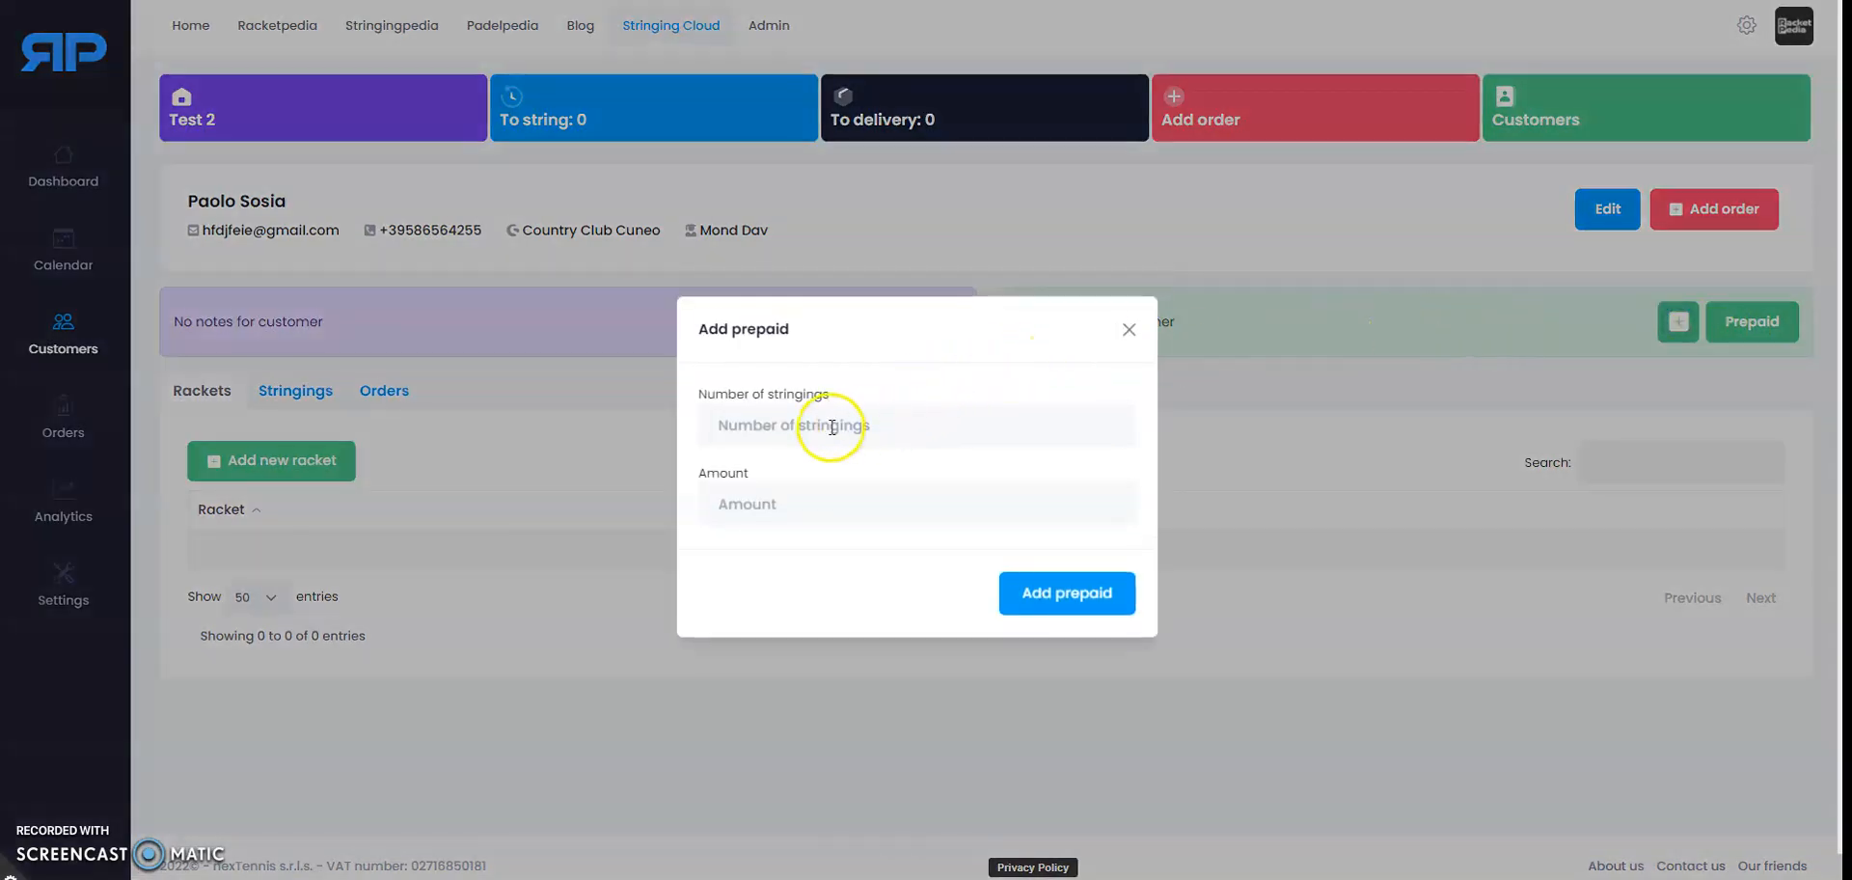
left_click(832, 427)
type("10")
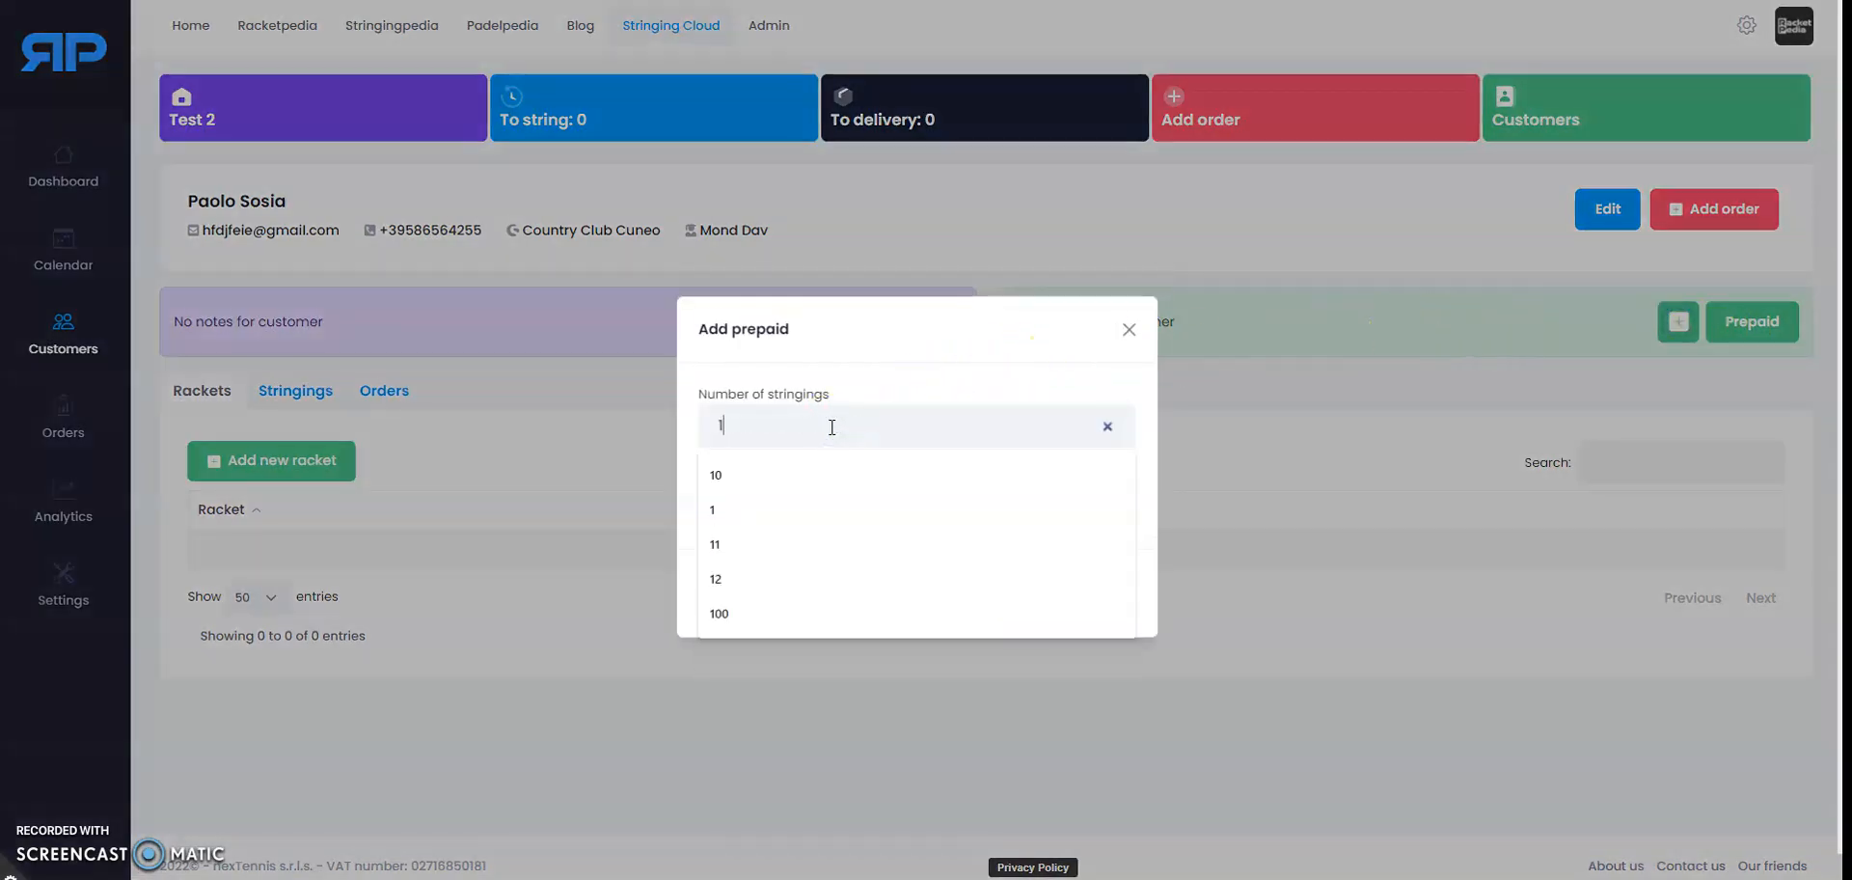
left_click(906, 342)
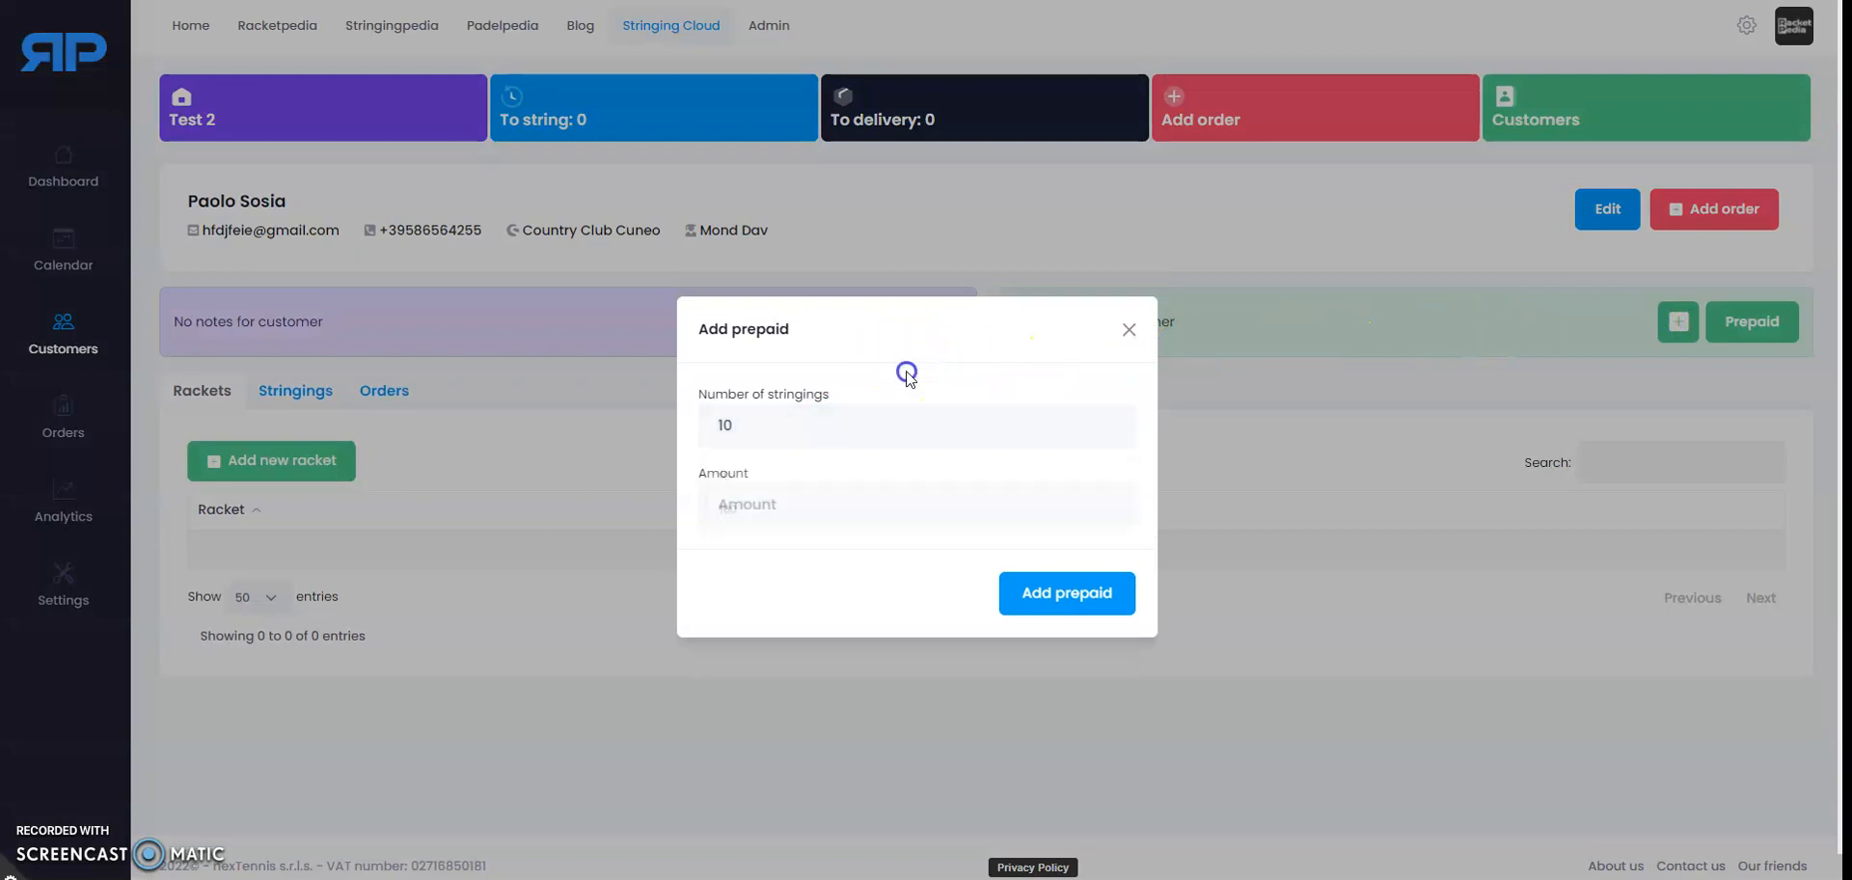
left_click(762, 507)
type("140")
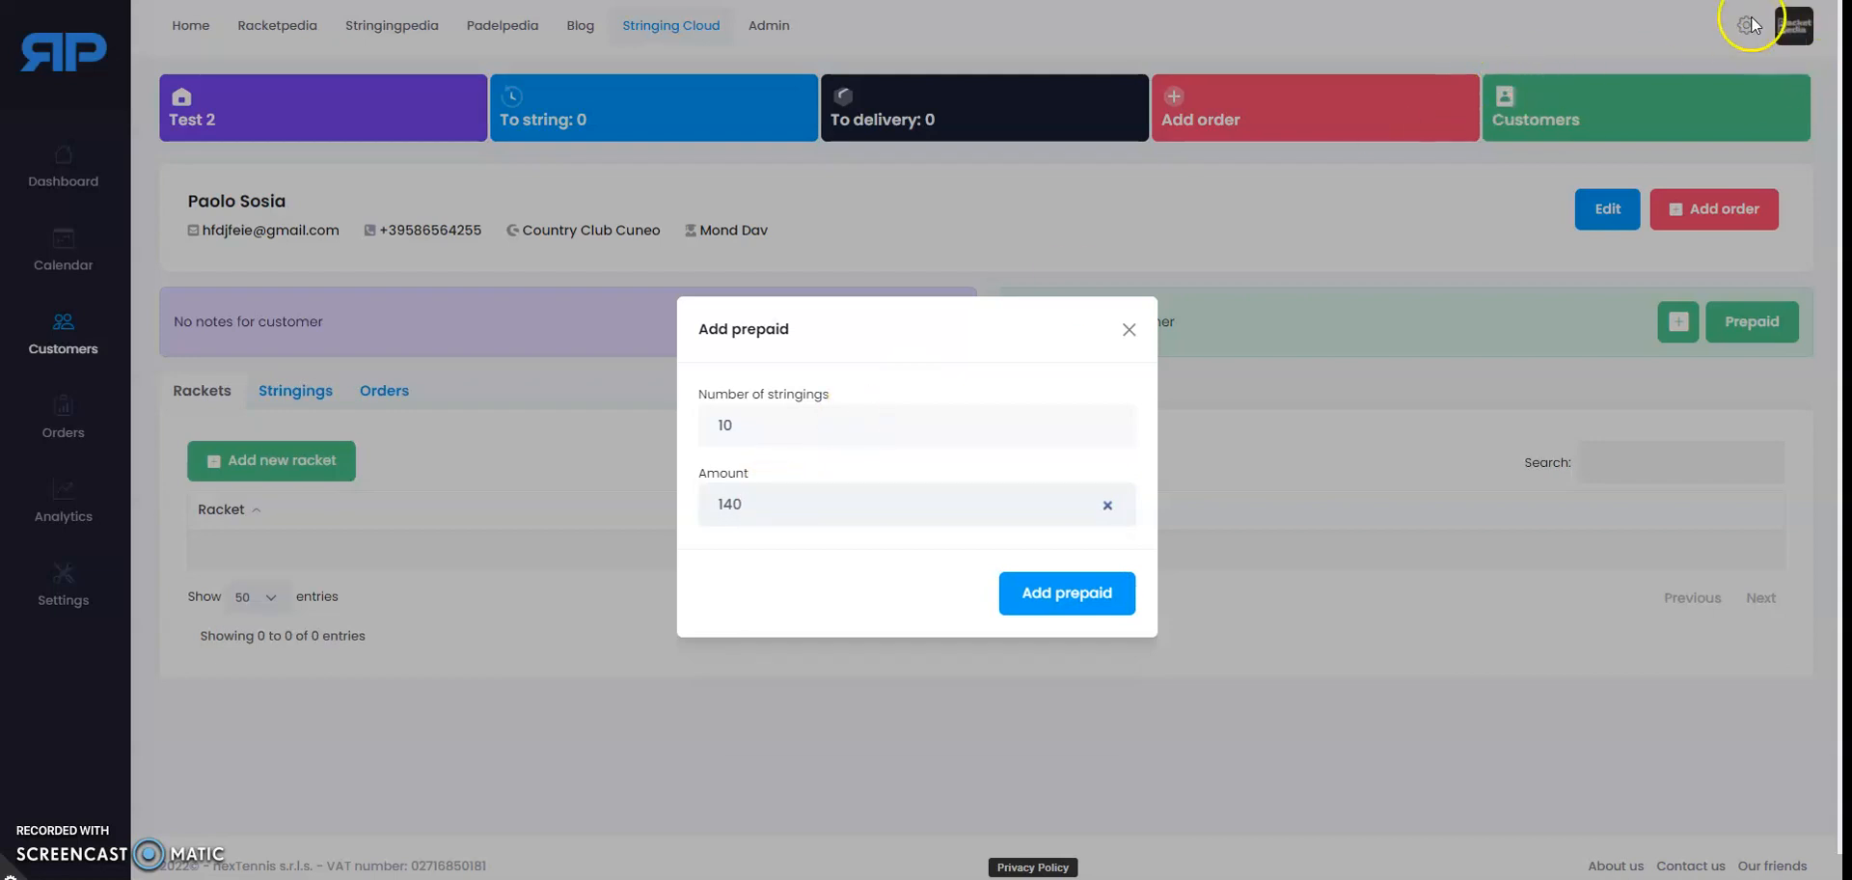
left_click(1082, 597)
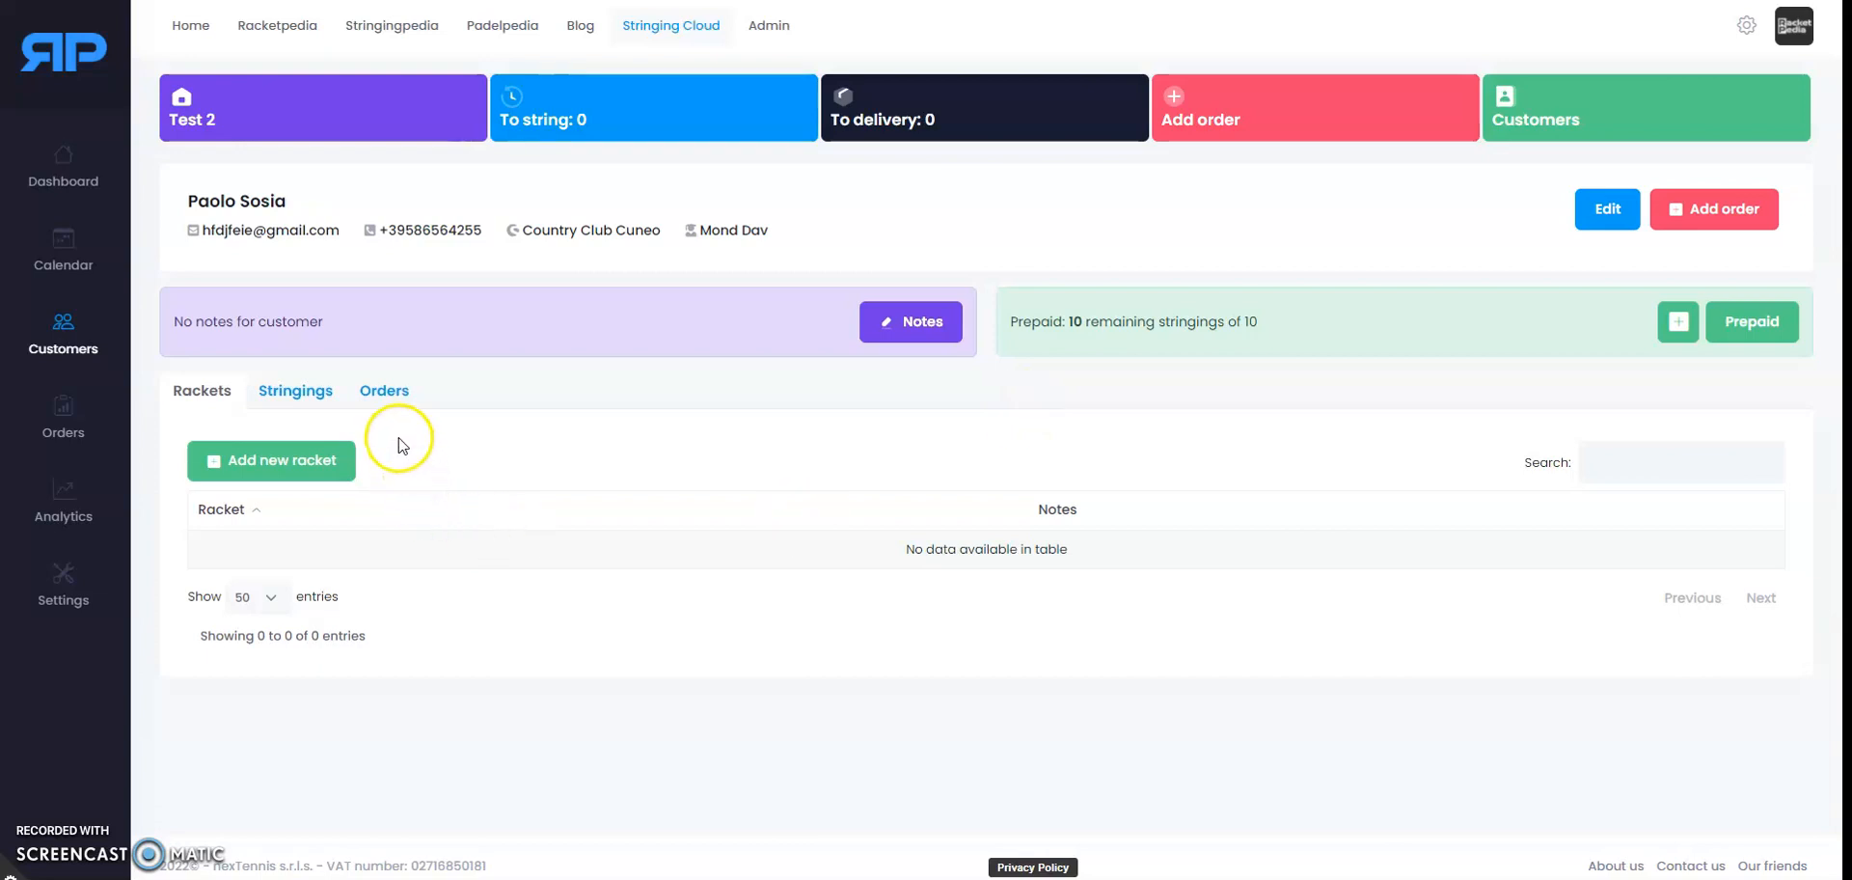
Step: Start a new racket and set its model to Babolat Pure Drive 2018 from the 'Pure Drive' suggestions
left_click(305, 459)
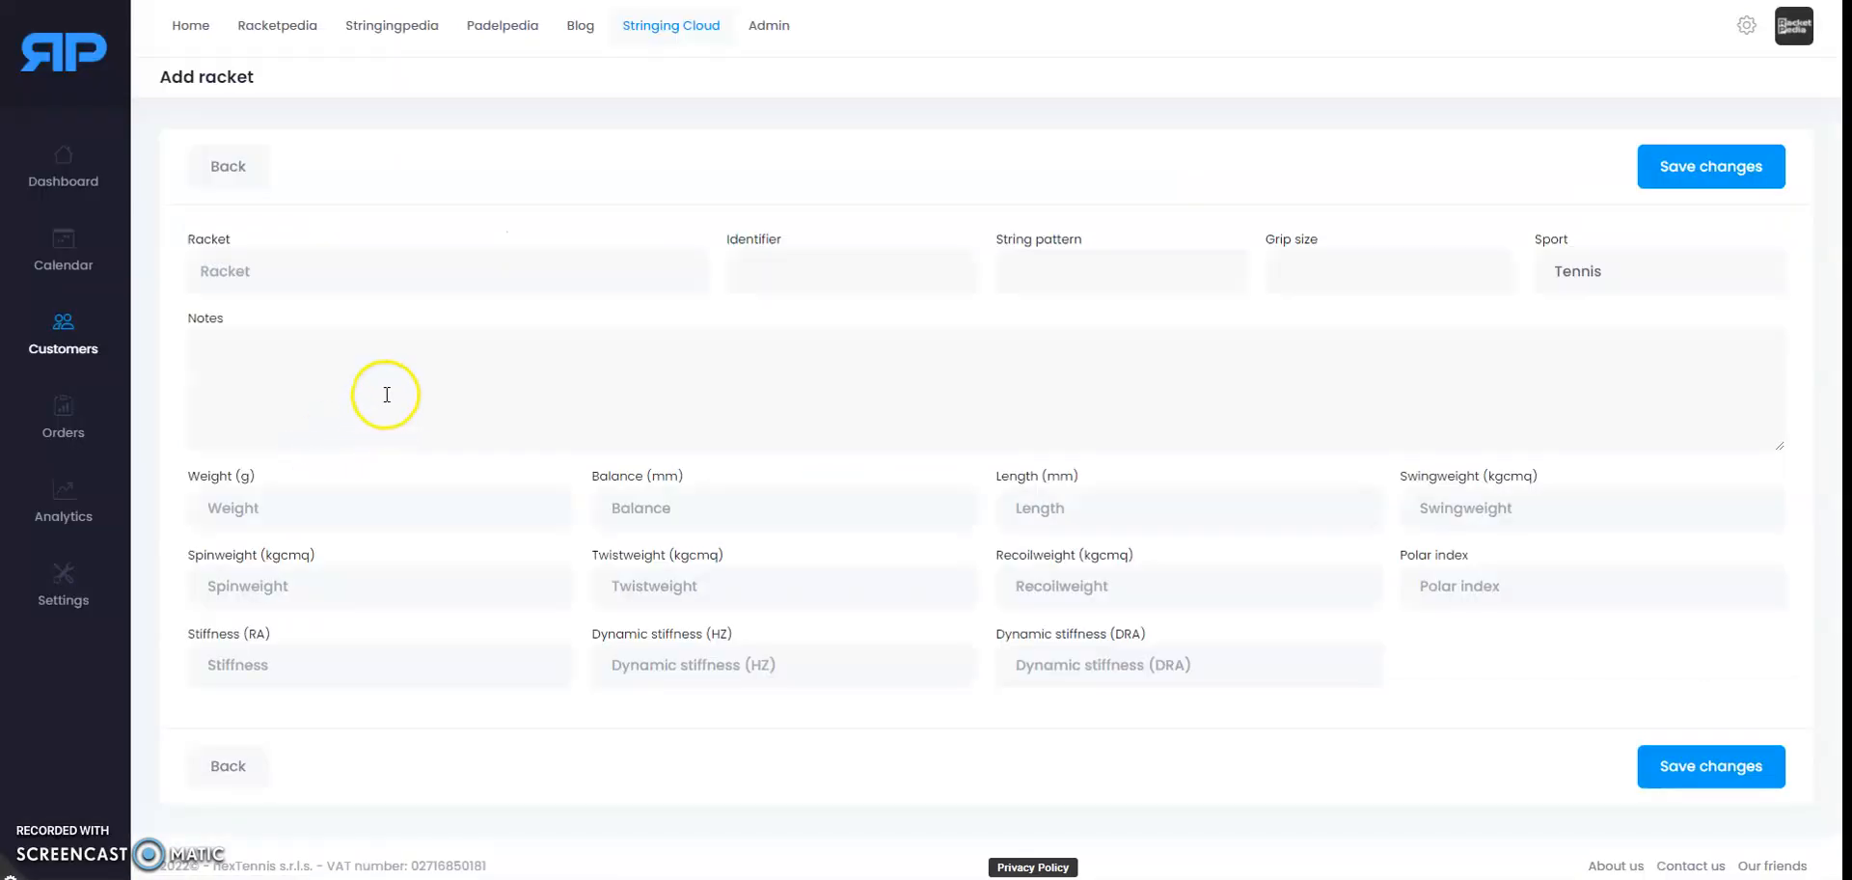
left_click(303, 266)
type("Pure Drive")
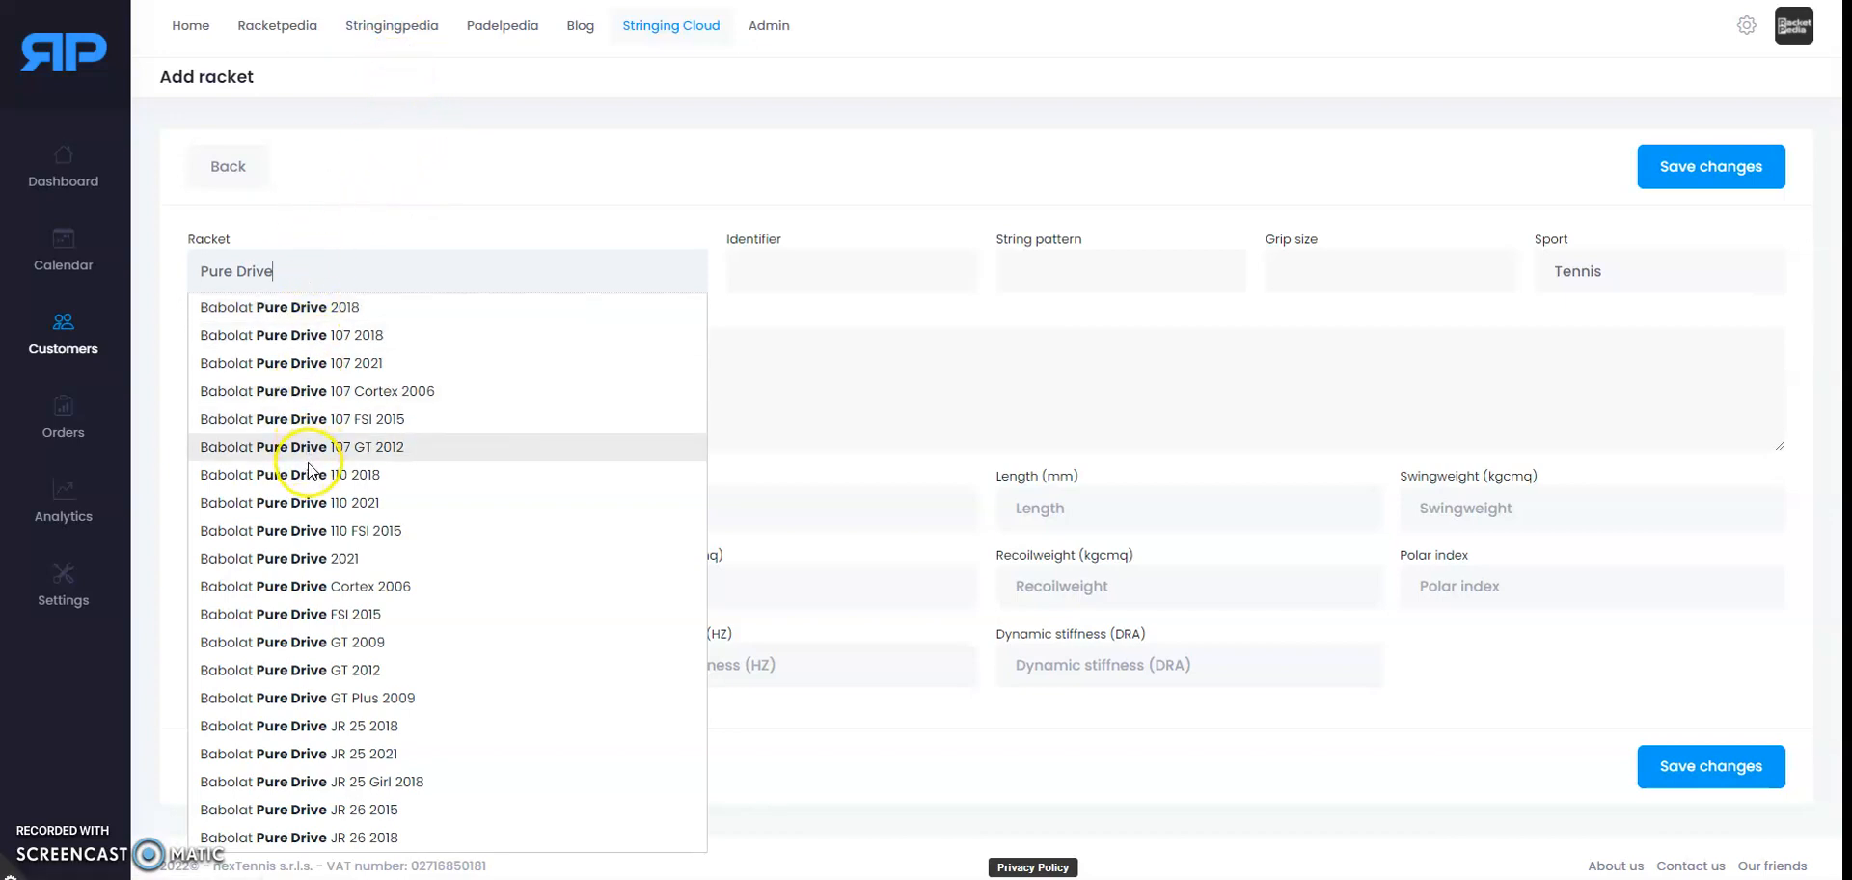
left_click(309, 311)
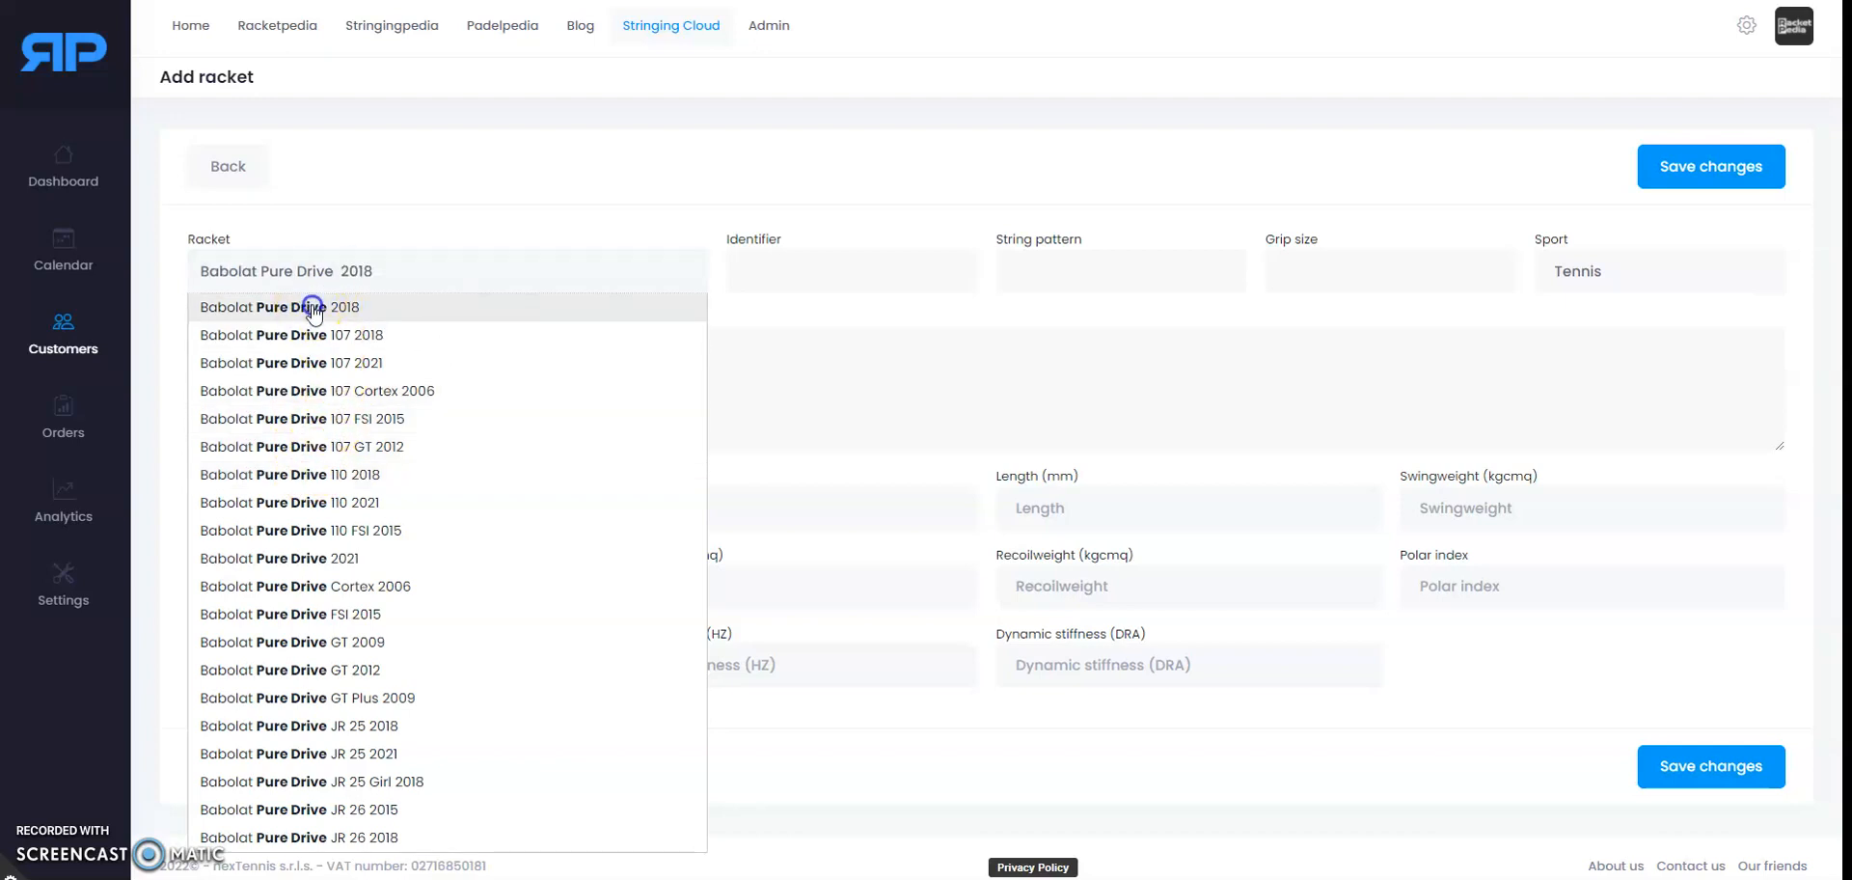
left_click(395, 271)
left_click(434, 220)
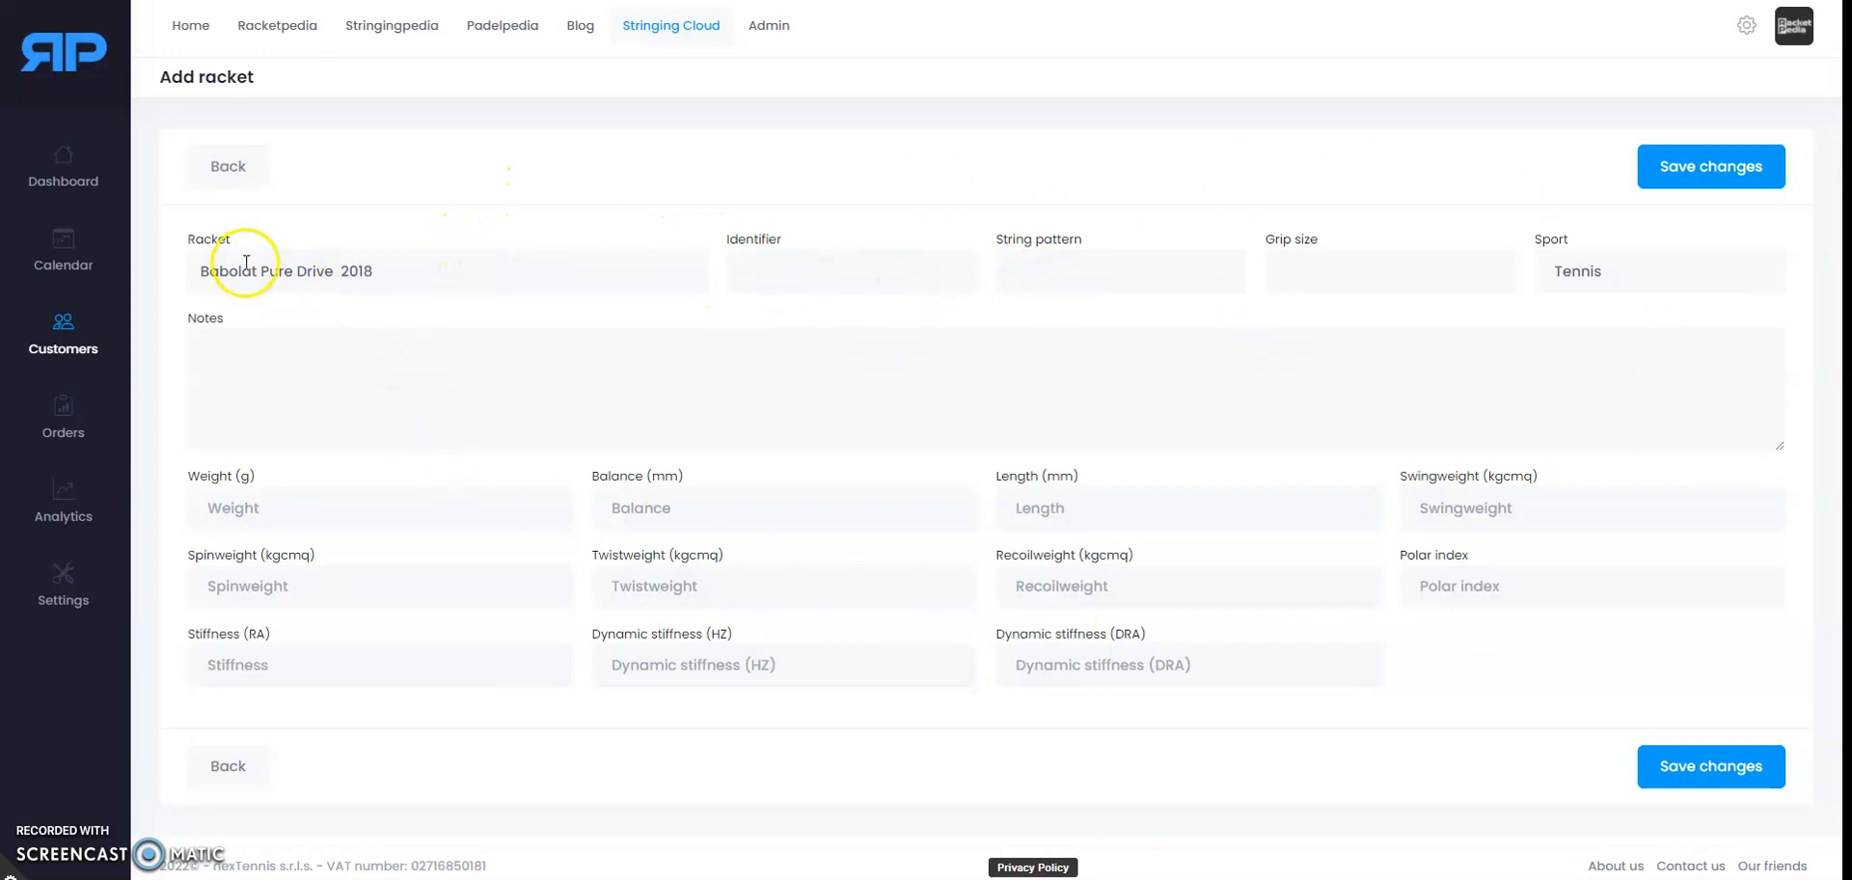
Step: Set racket identifier 1, string pattern 16x19 and grip size 3, keeping sport Tennis
left_click(796, 270)
type("1")
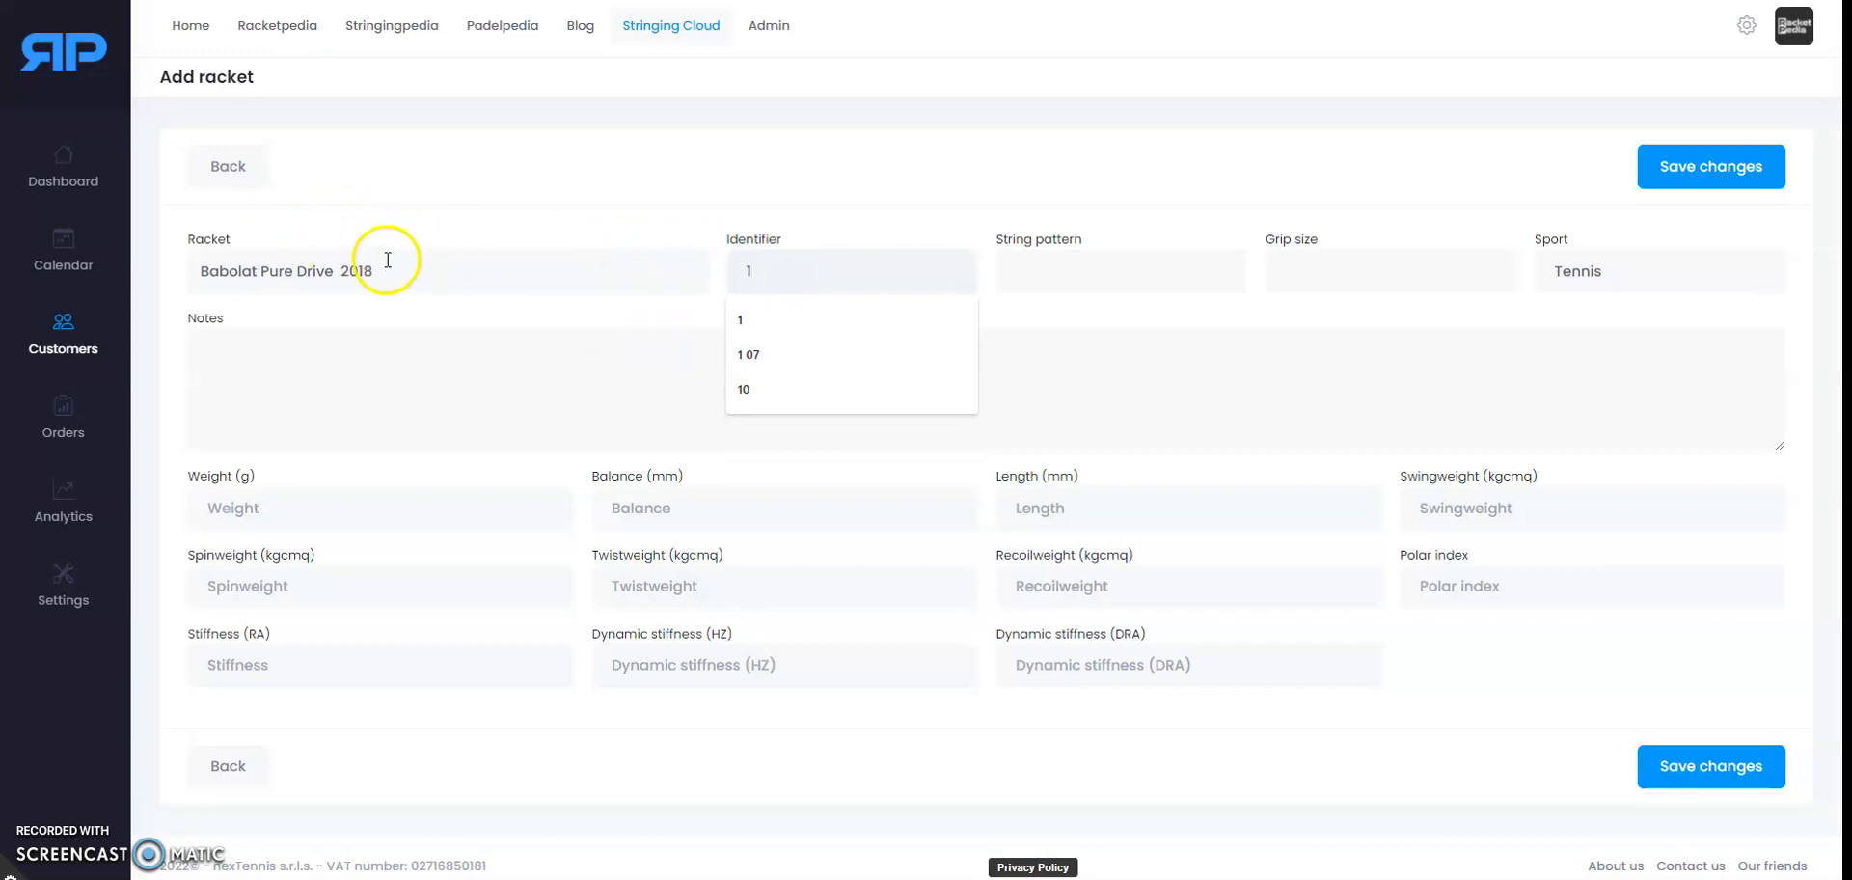
left_click(622, 212)
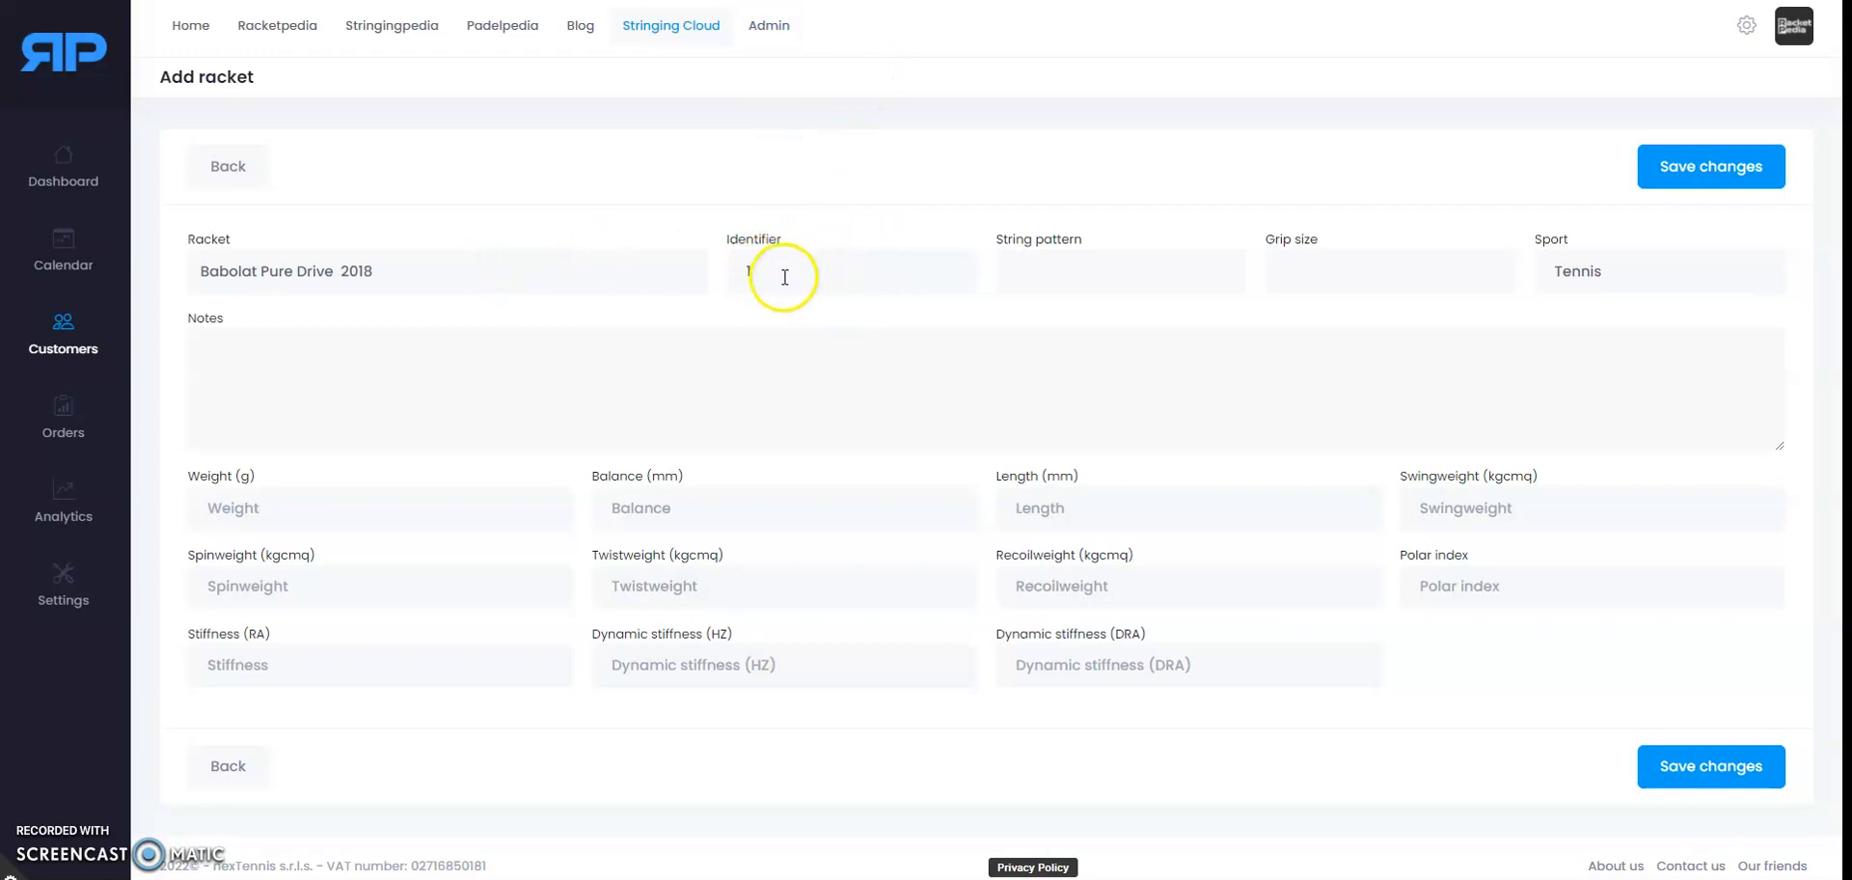
left_click(1048, 272)
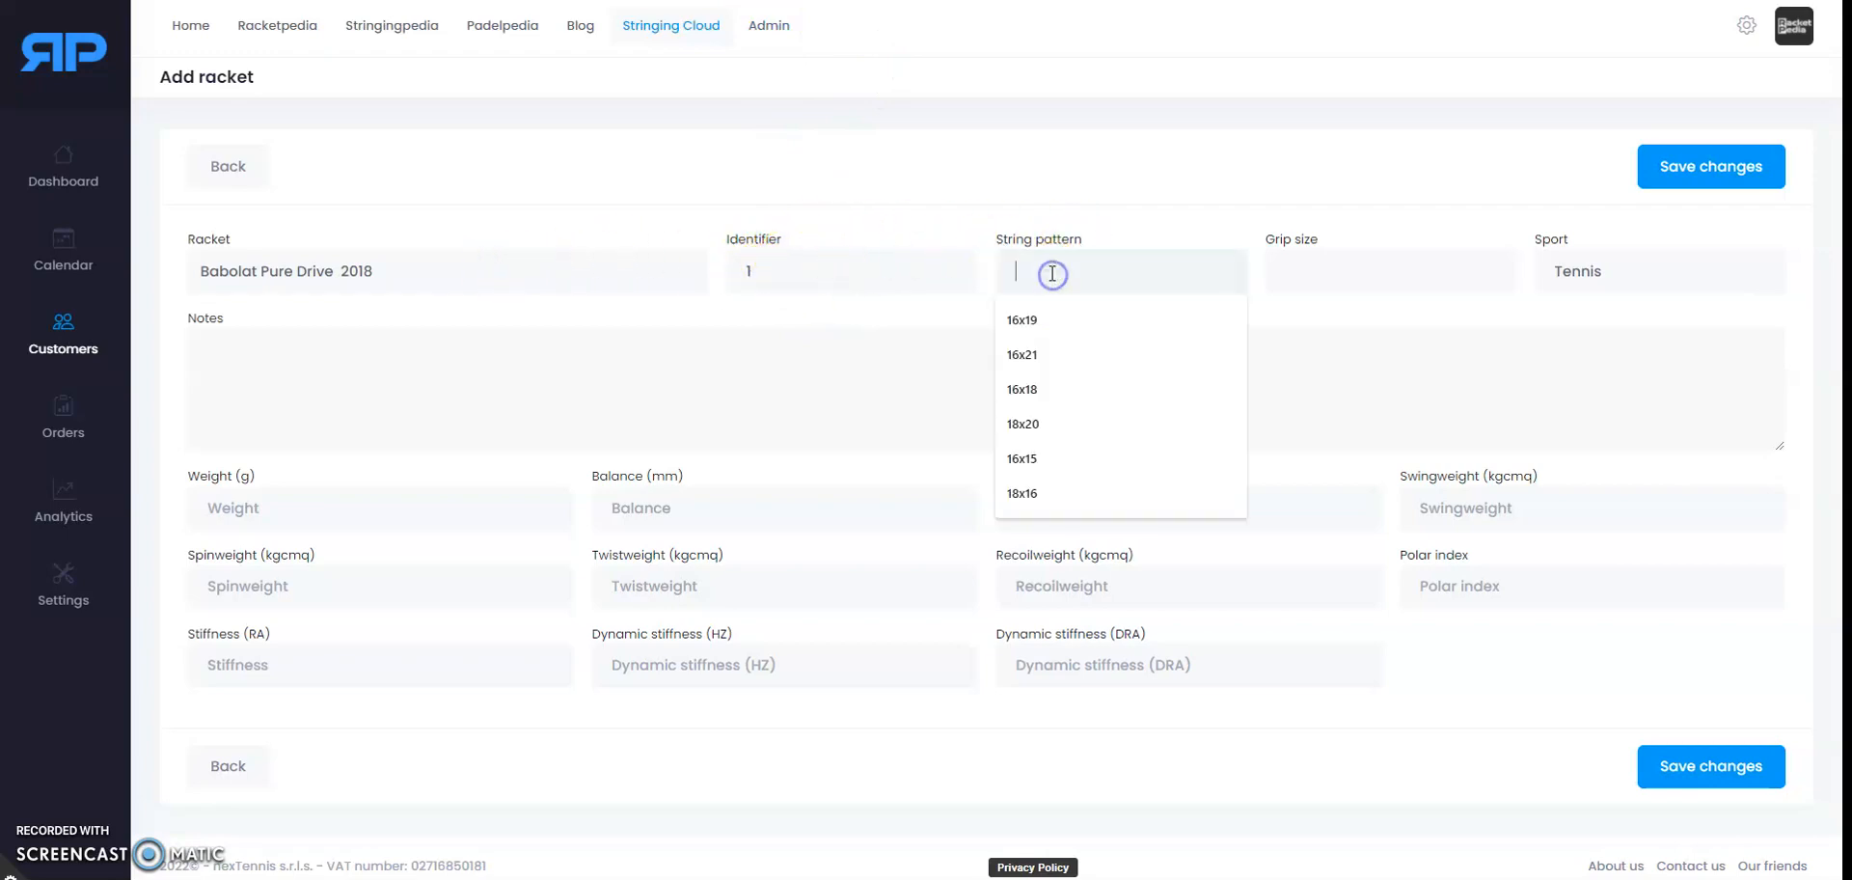
left_click(1022, 322)
left_click(1313, 269)
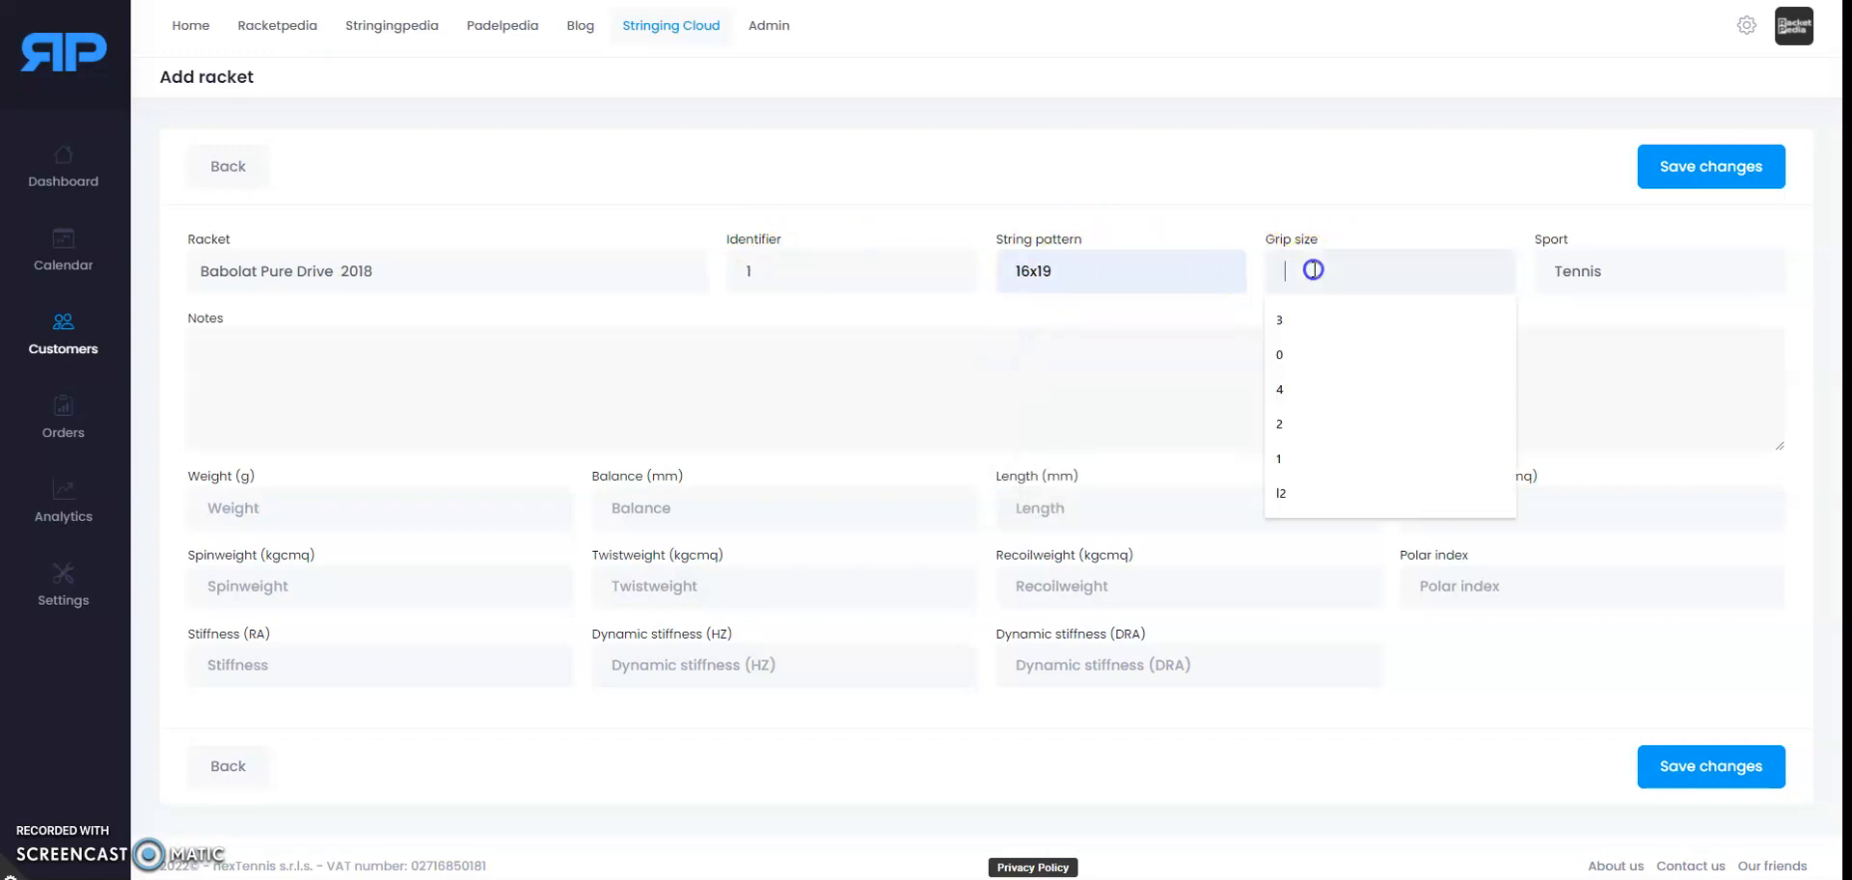
left_click(1281, 318)
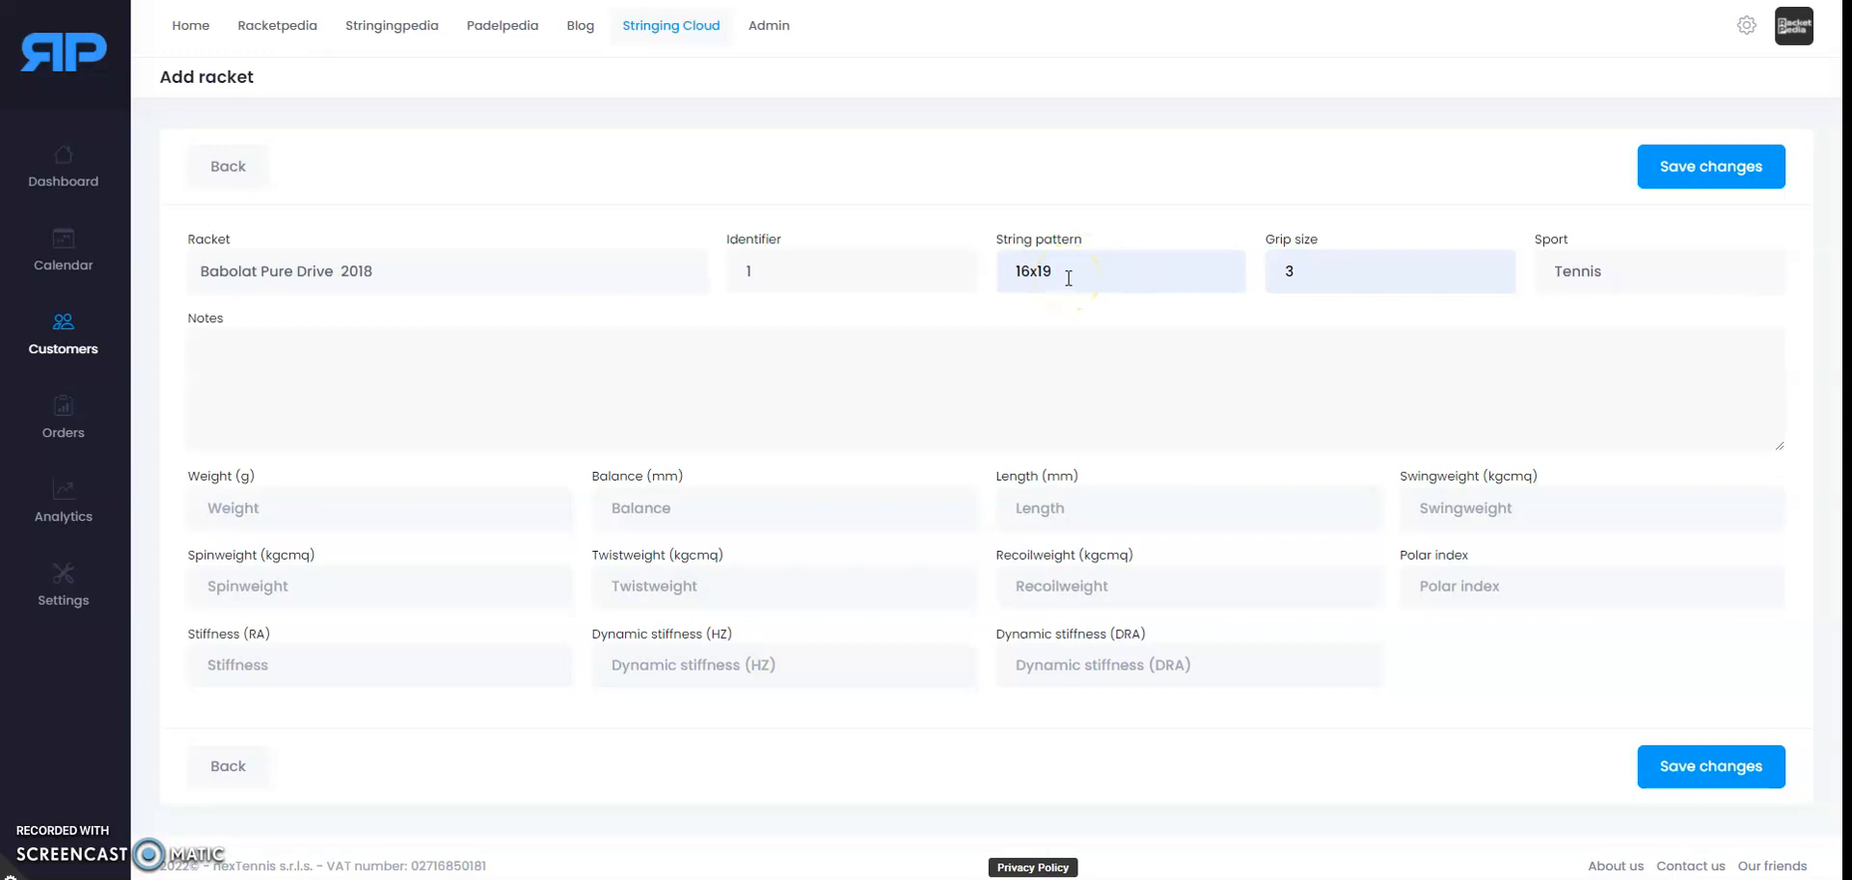
left_click(1607, 277)
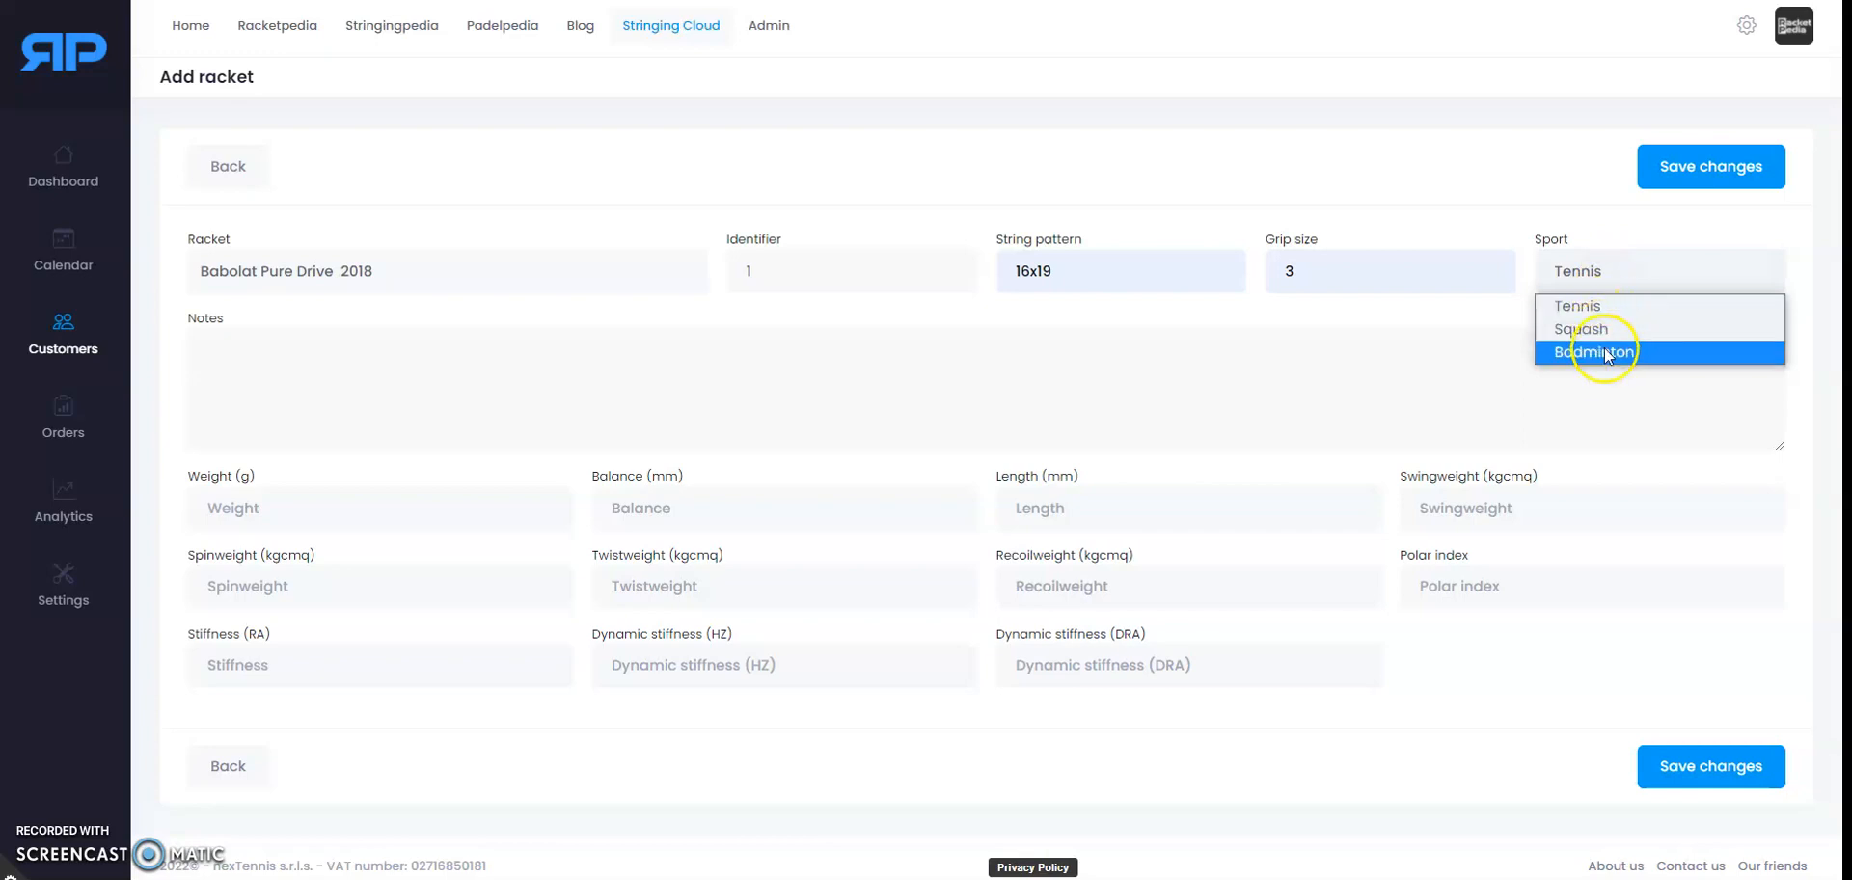
left_click(1579, 277)
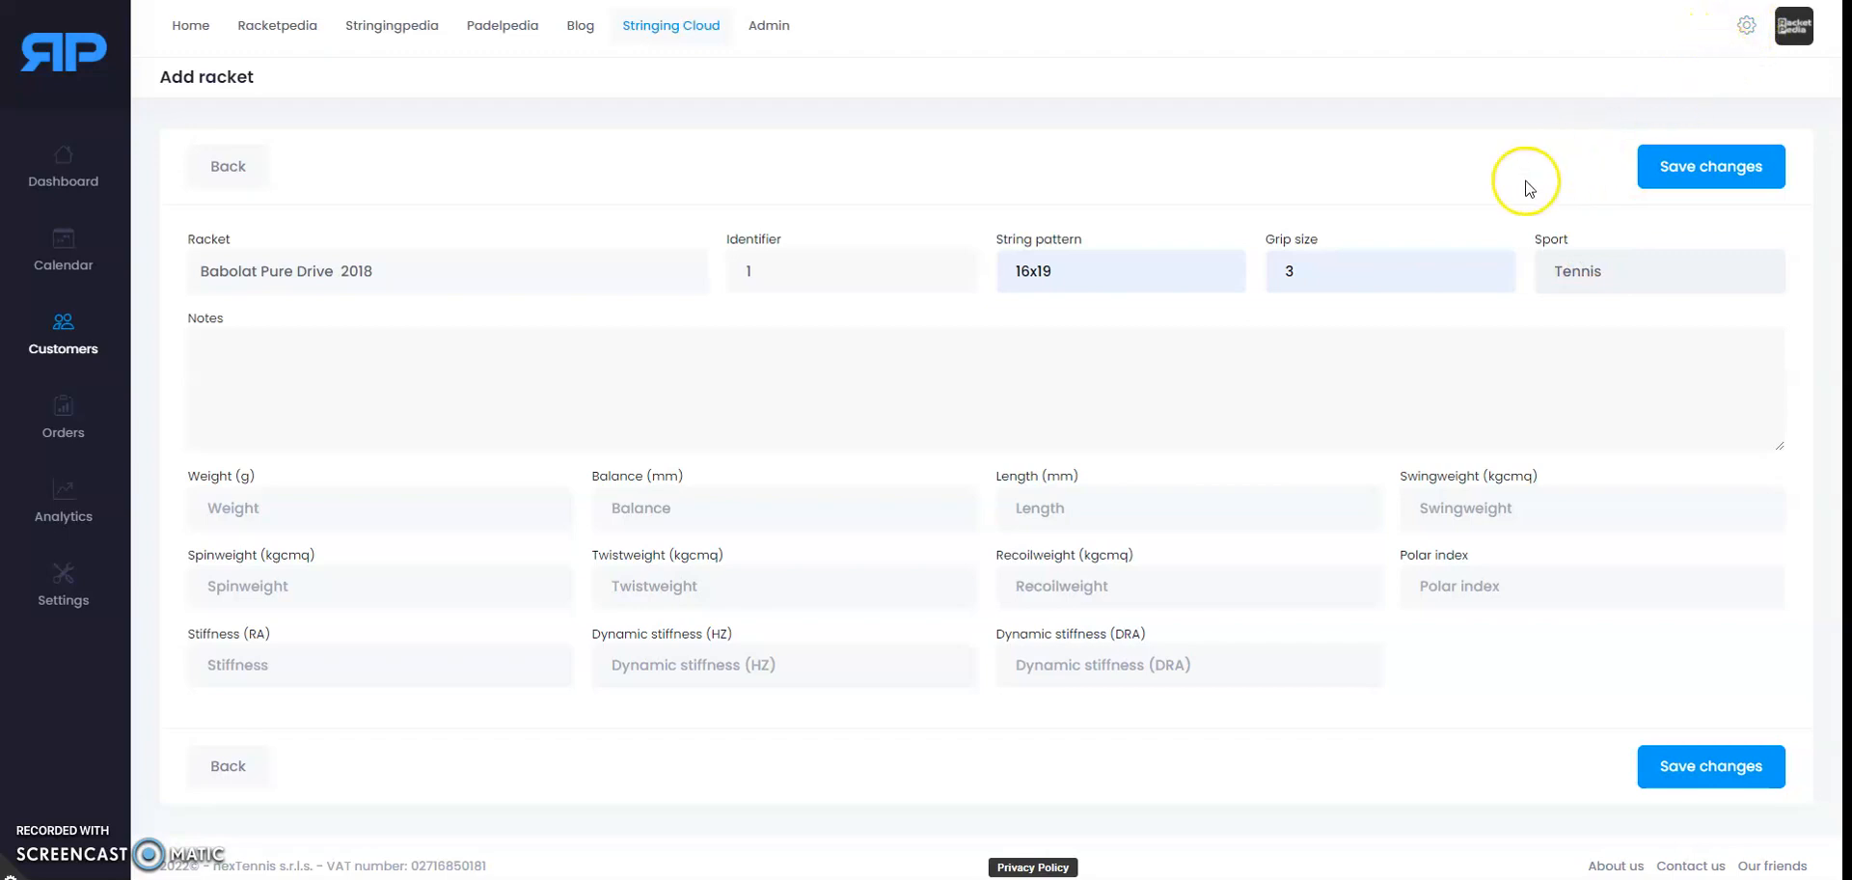
Step: Write the note 'Broken Grommet 7H' in the racket's Notes box
left_click(454, 365)
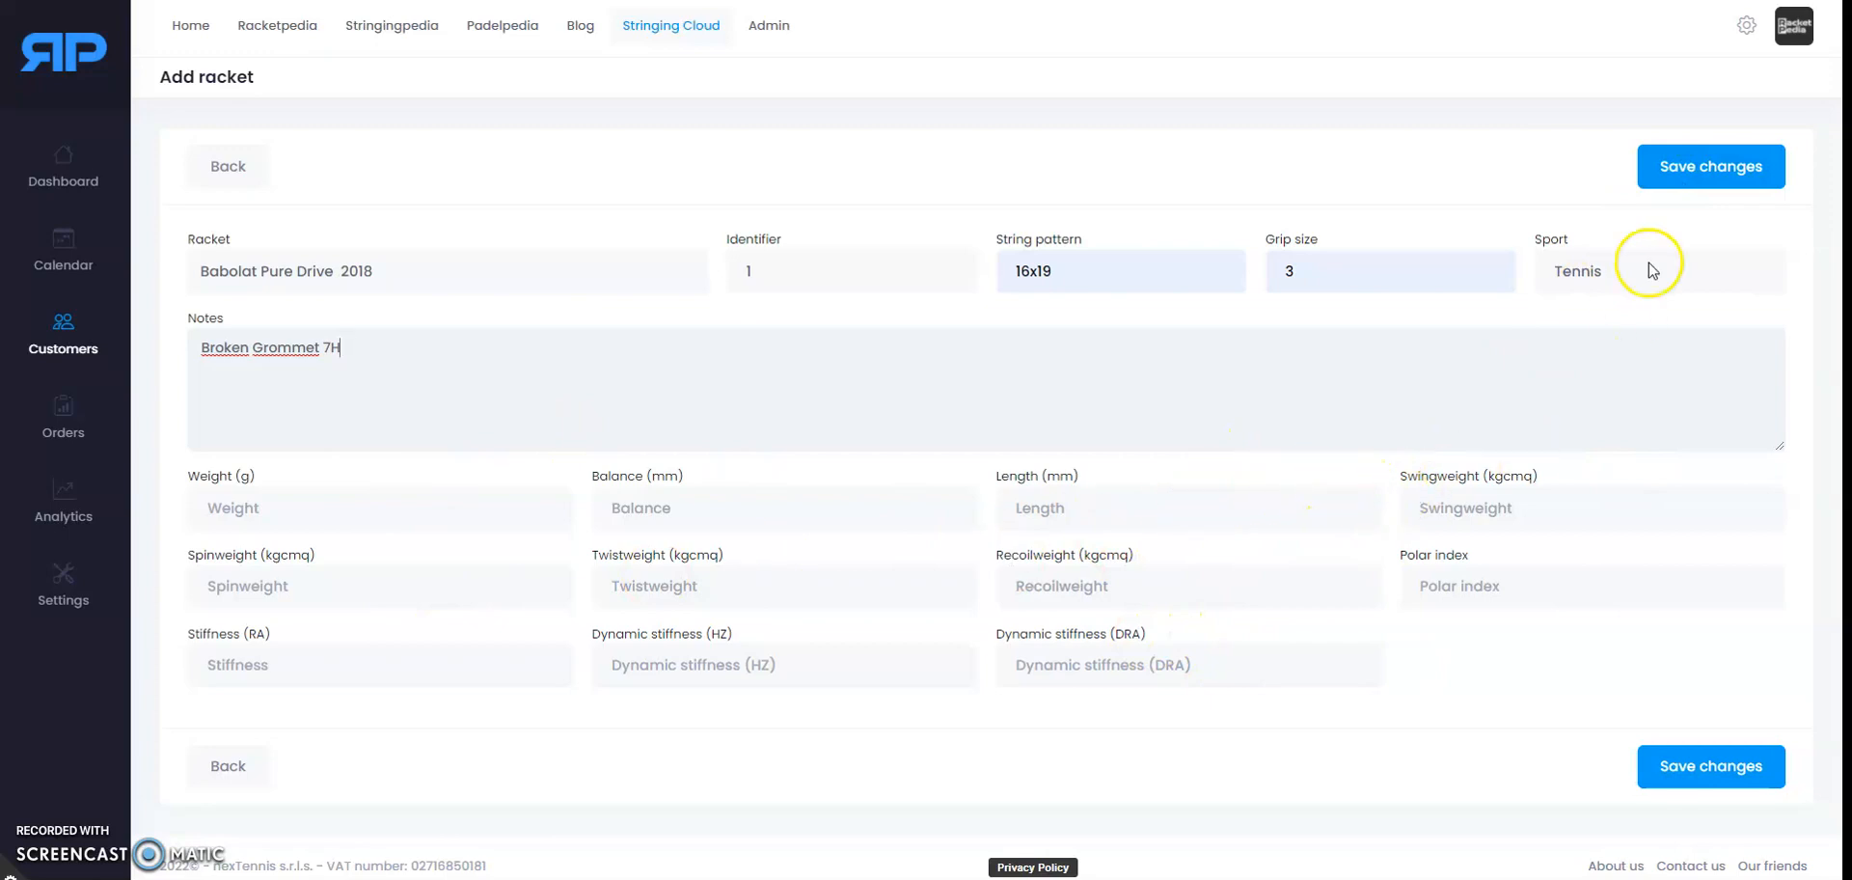
Step: Save the Babolat Pure Drive 2018 [1] racket, 16x19 L3, with note Broken Grommet 7H
left_click(1693, 179)
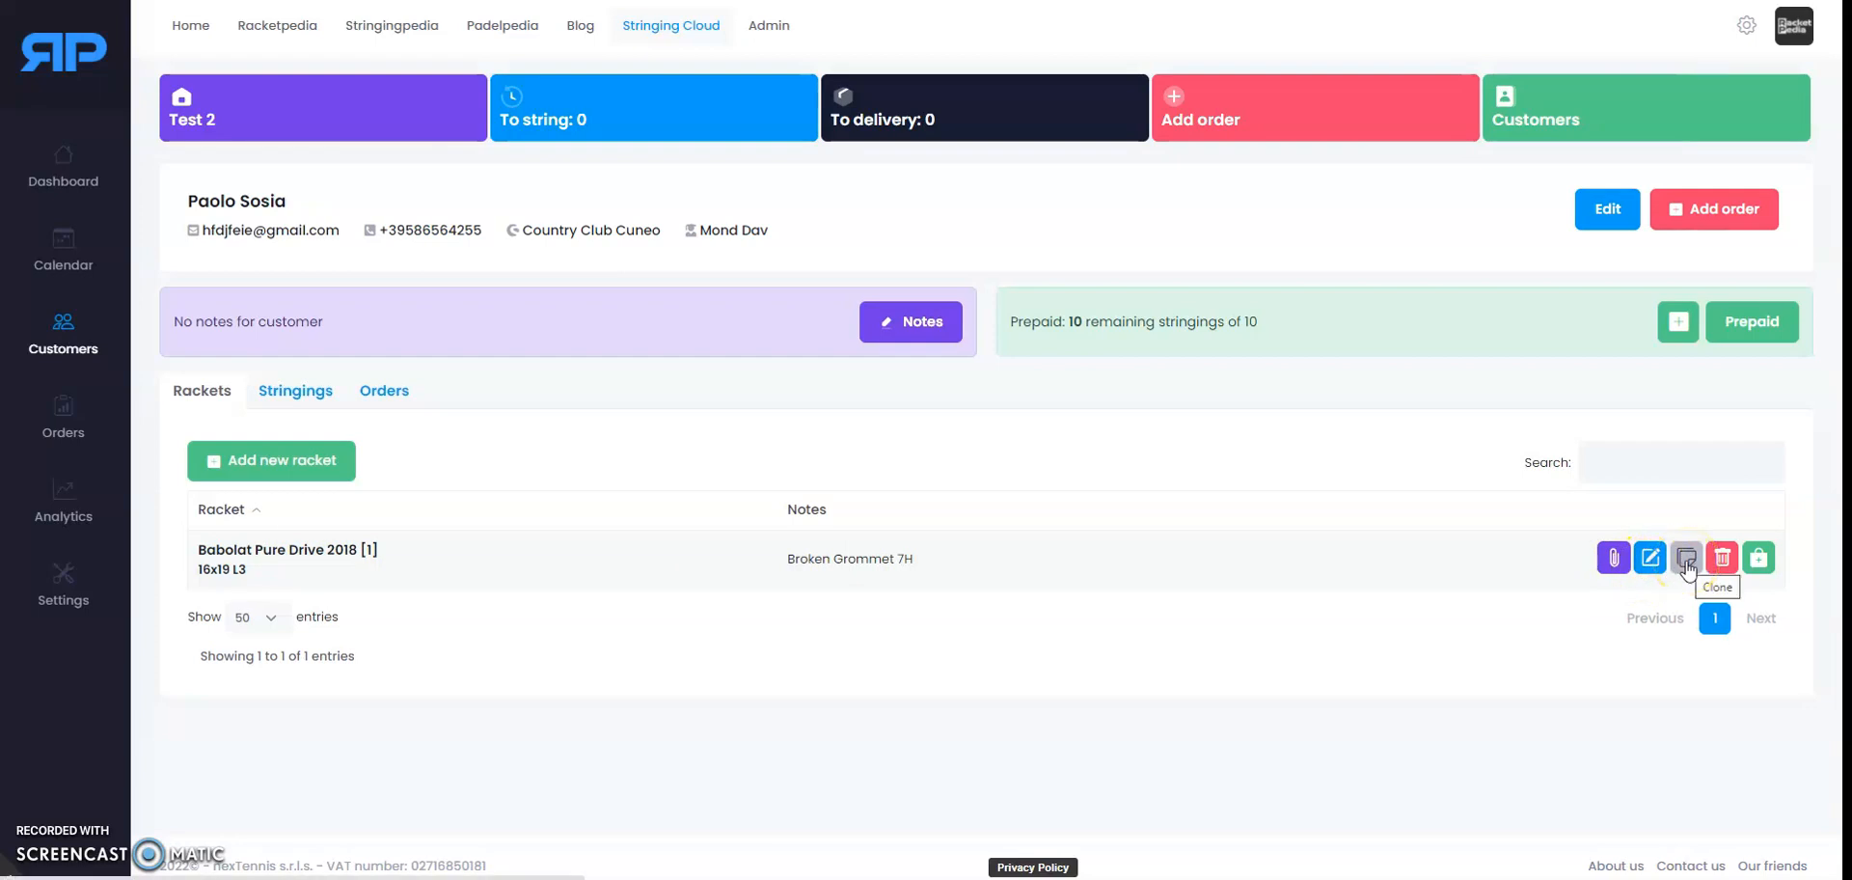
Step: Clone the first Babolat Pure Drive 2018 racket, enter its identifier, and save it as racket [2]
left_click(1651, 559)
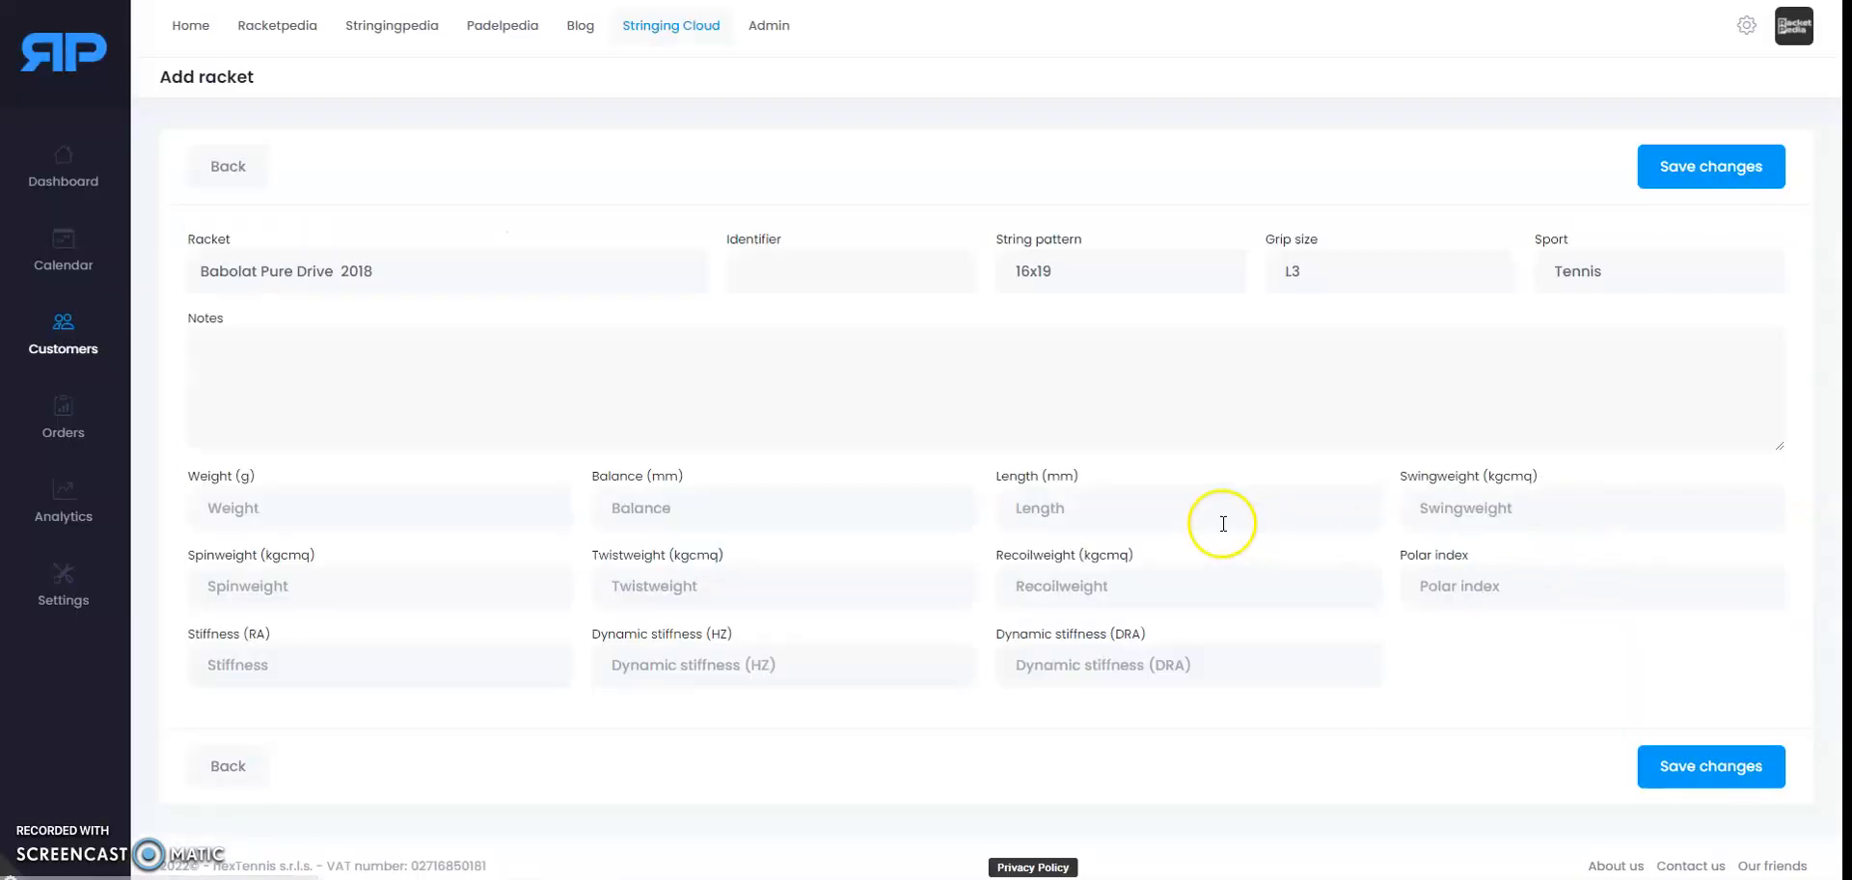
left_click(778, 277)
type("1")
left_click(1726, 166)
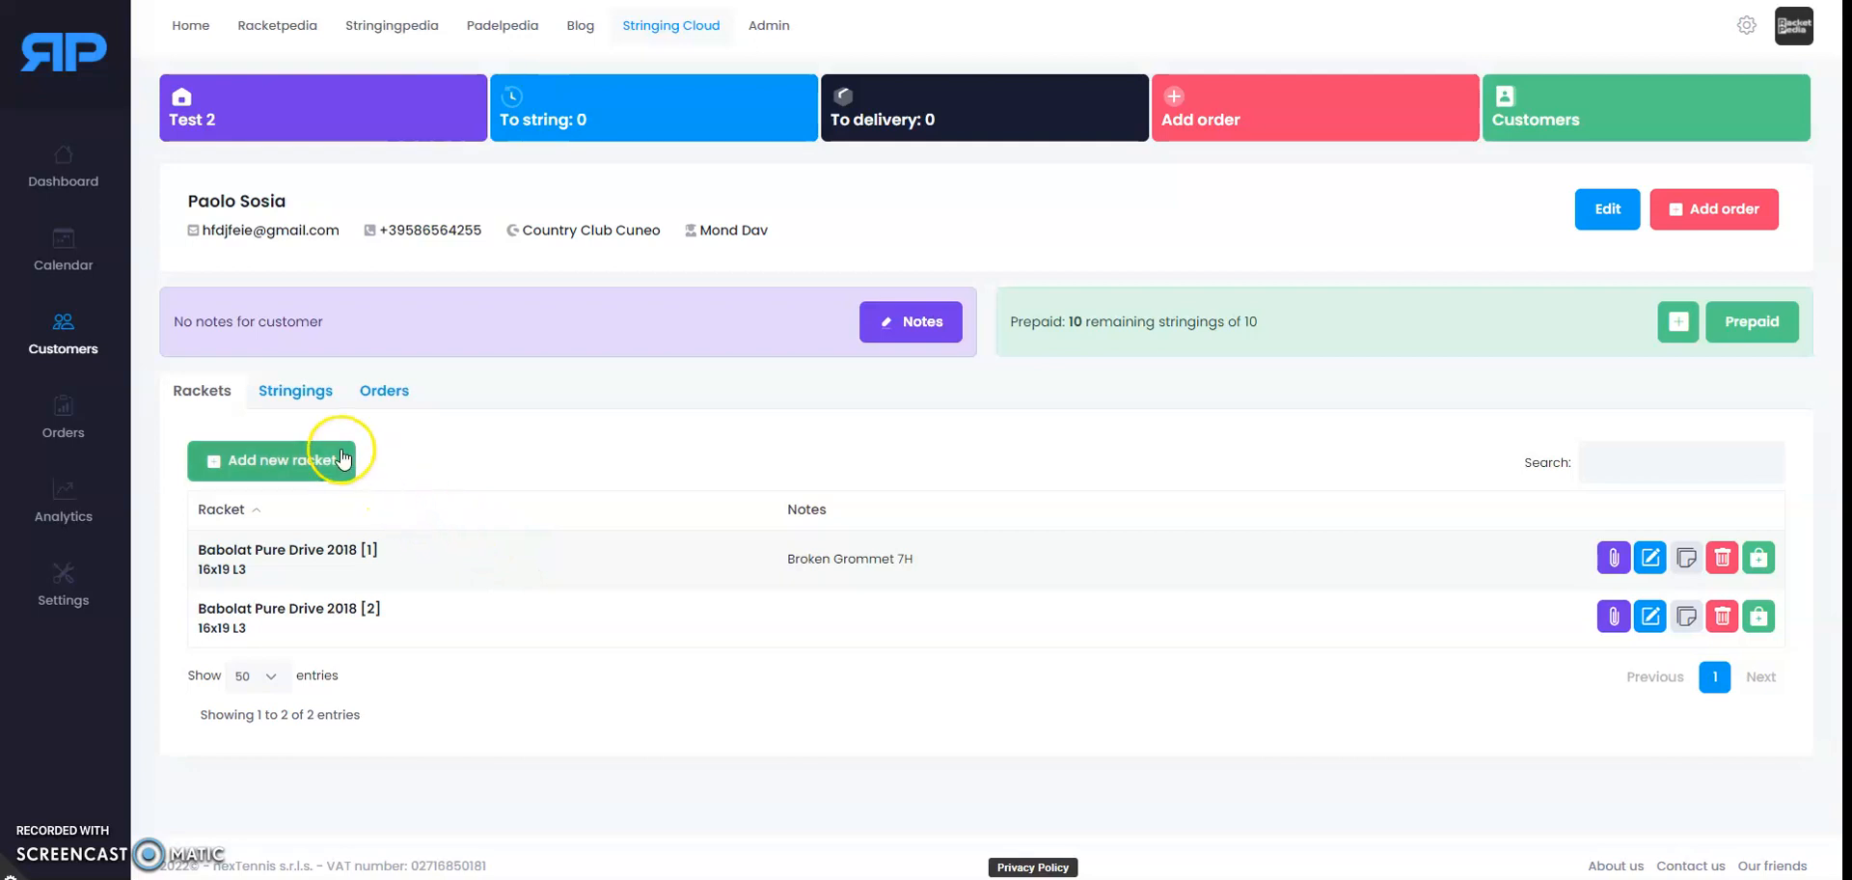
left_click(301, 394)
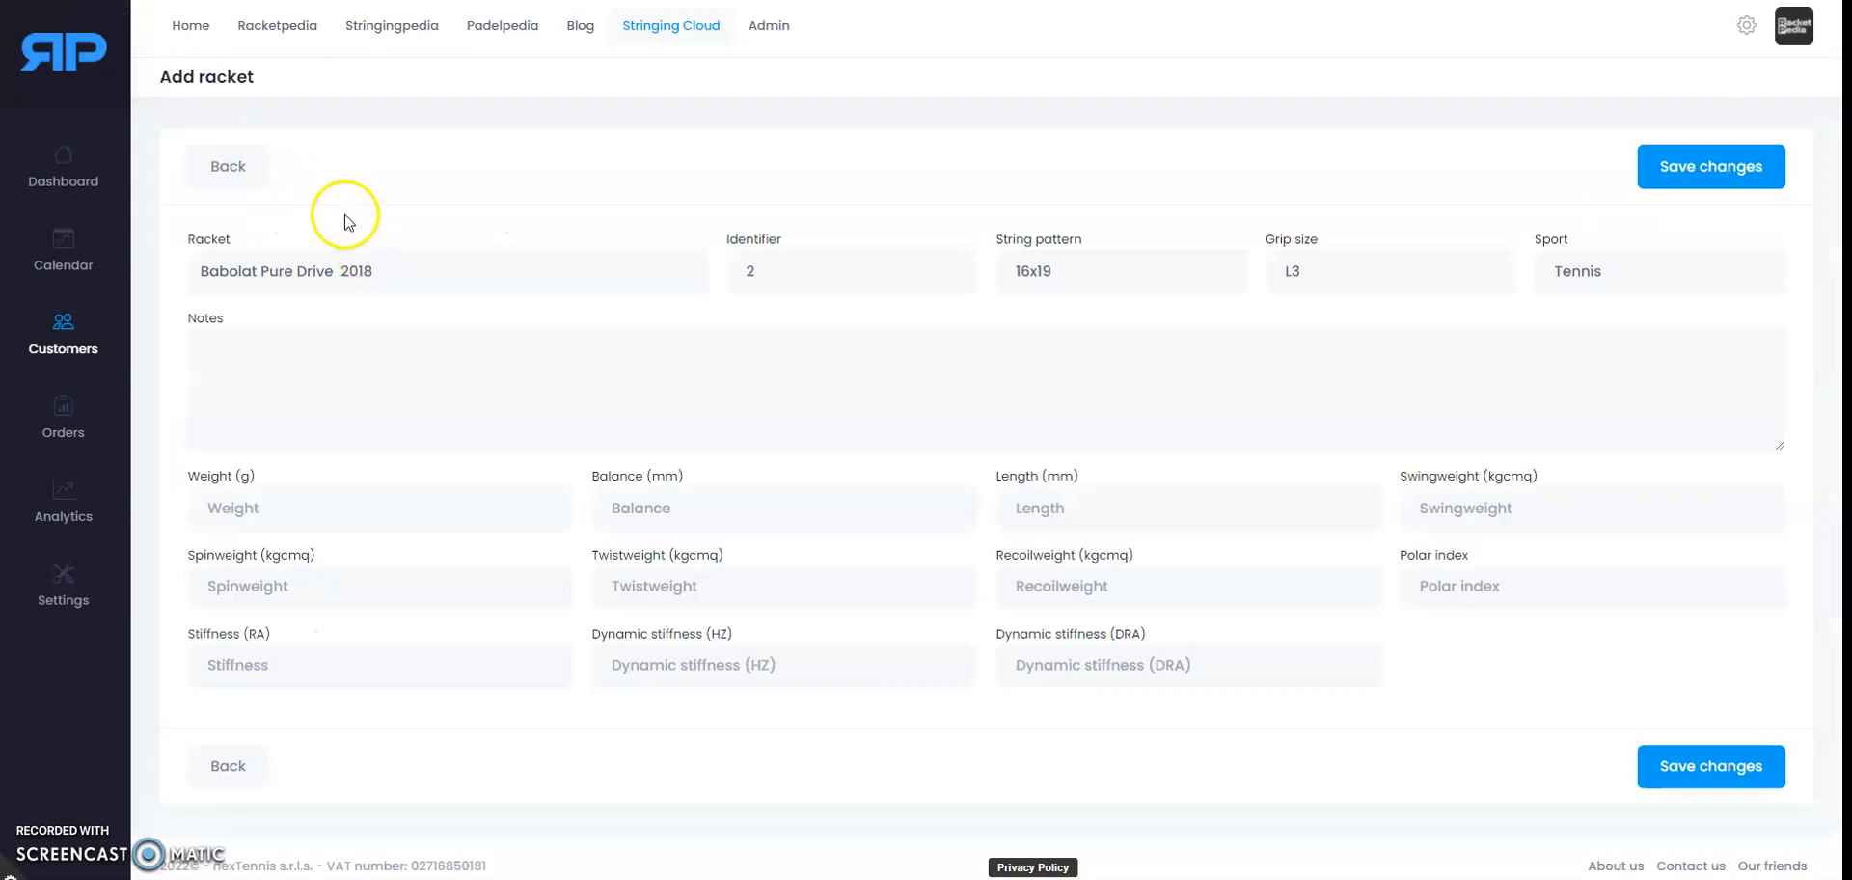
left_click(1686, 169)
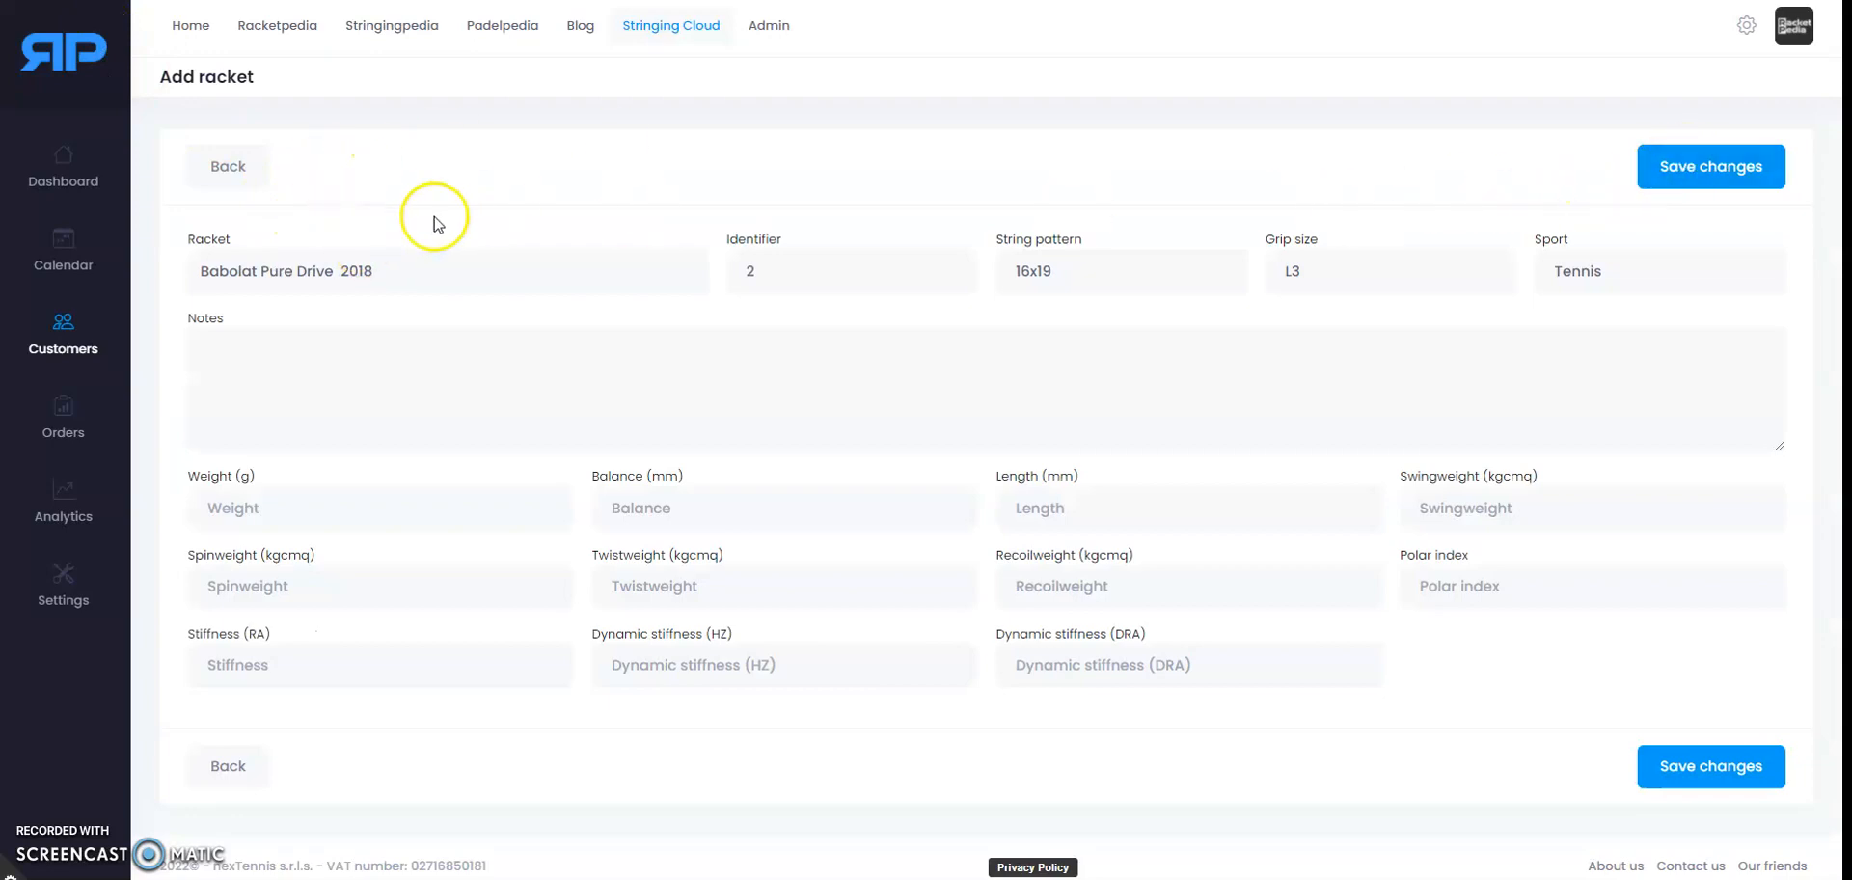
left_click(235, 169)
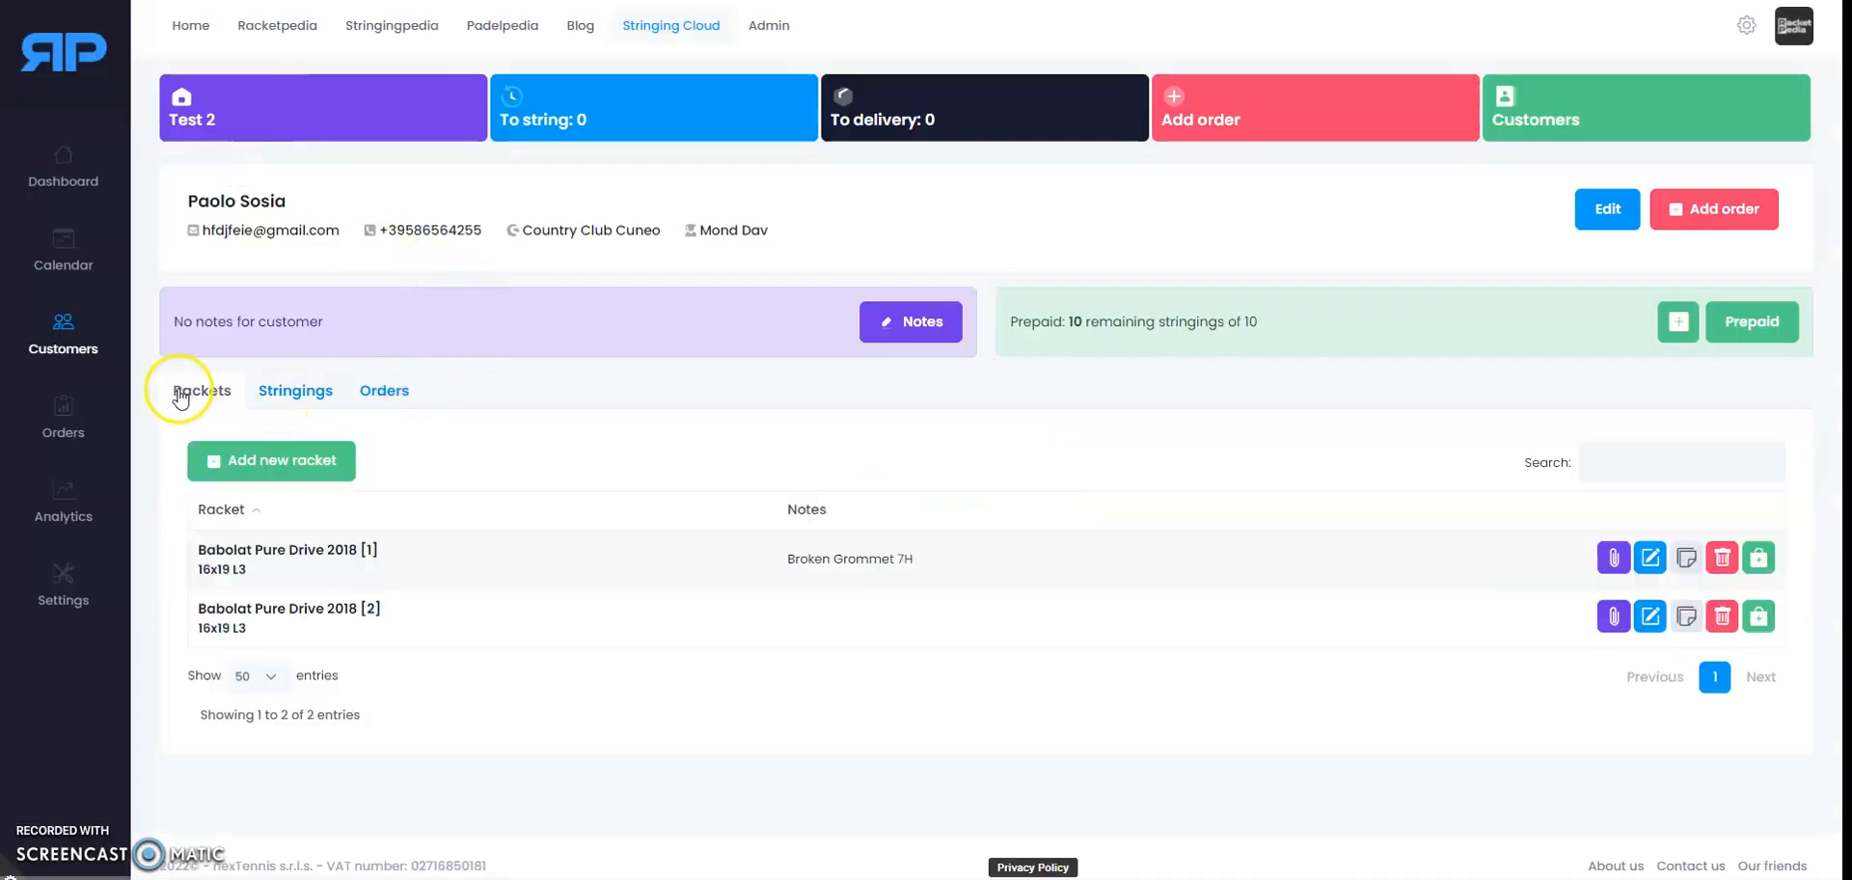
left_click(212, 403)
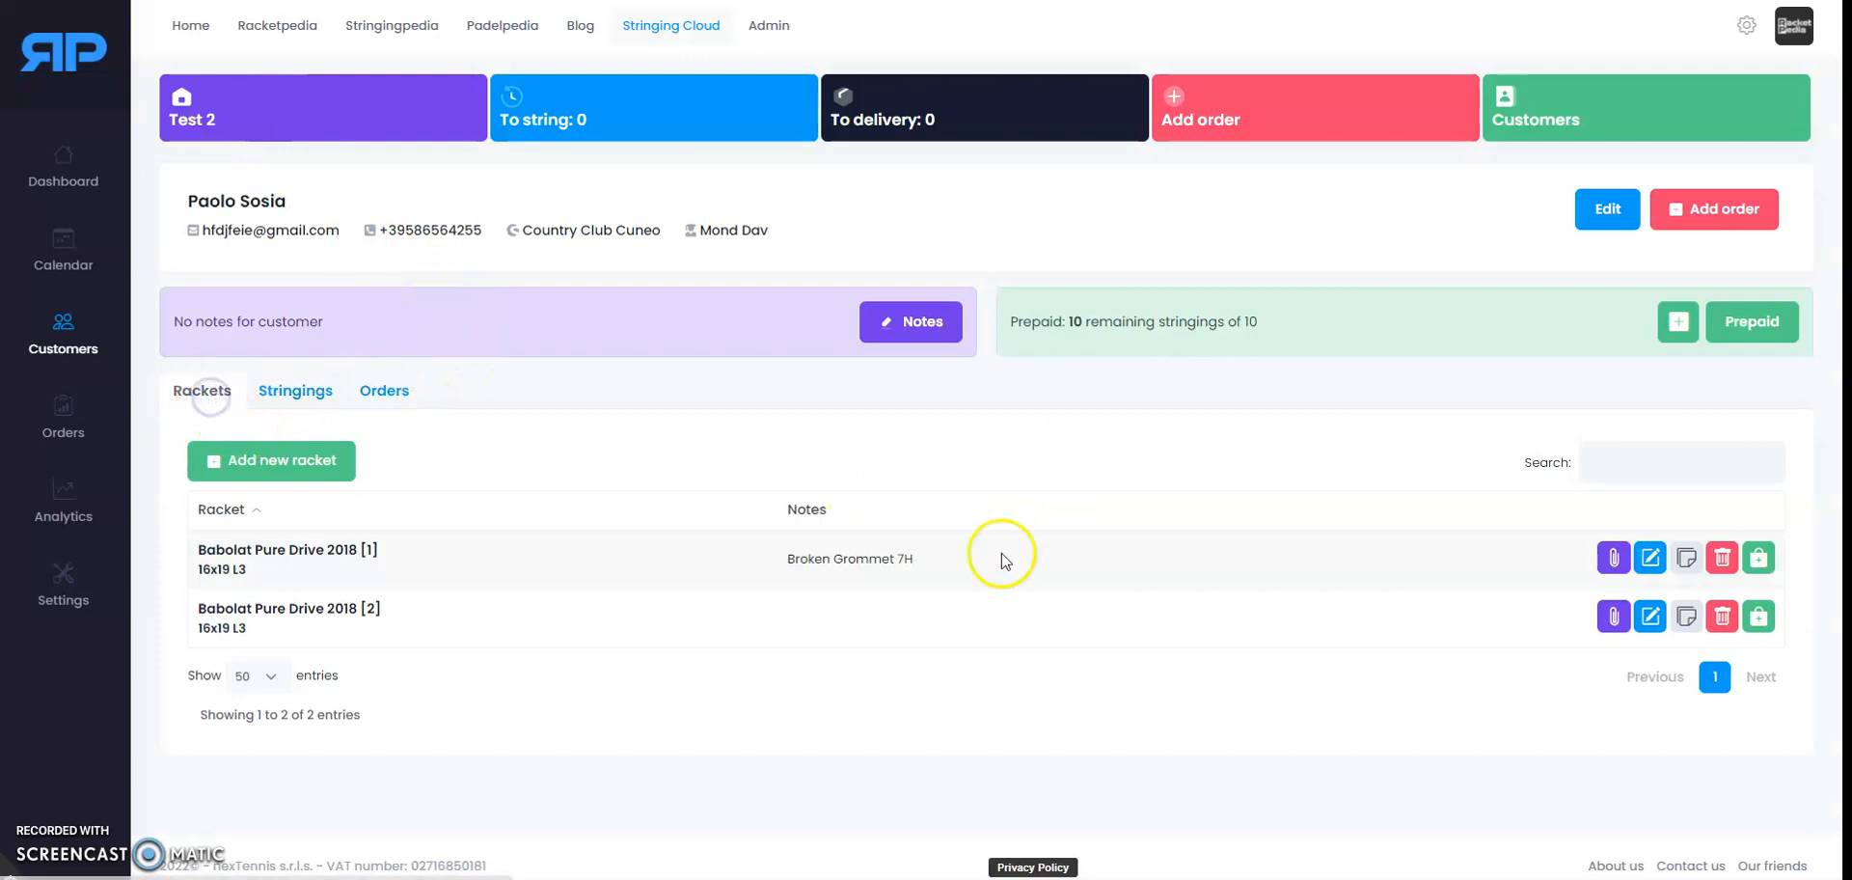